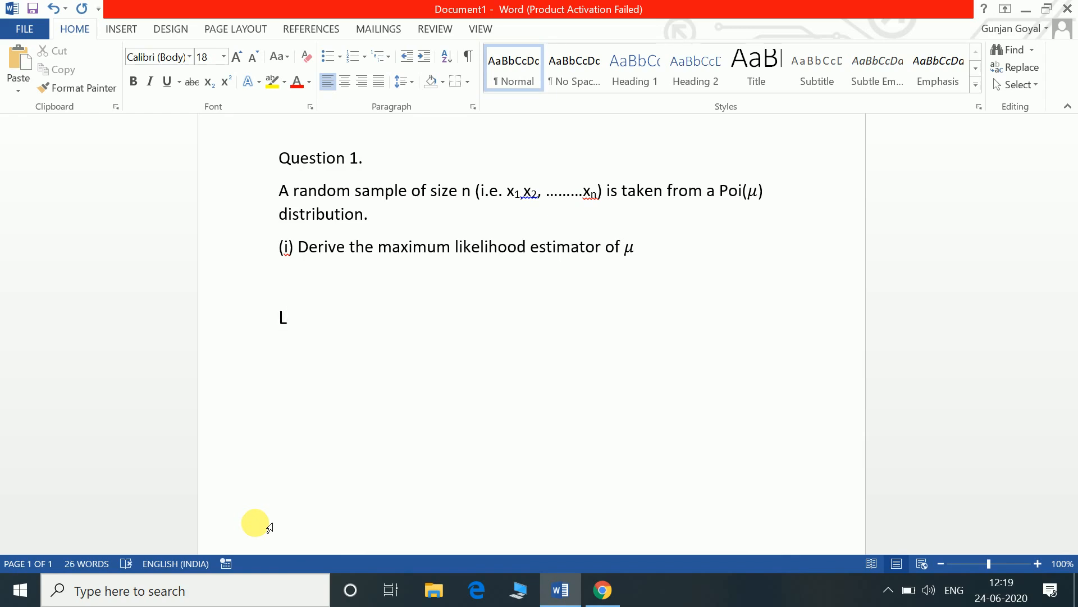
# - Insert an equation right after the L and enter (μ) = in it to begin the likelihood function
pyautogui.hotkey('alt', '=')
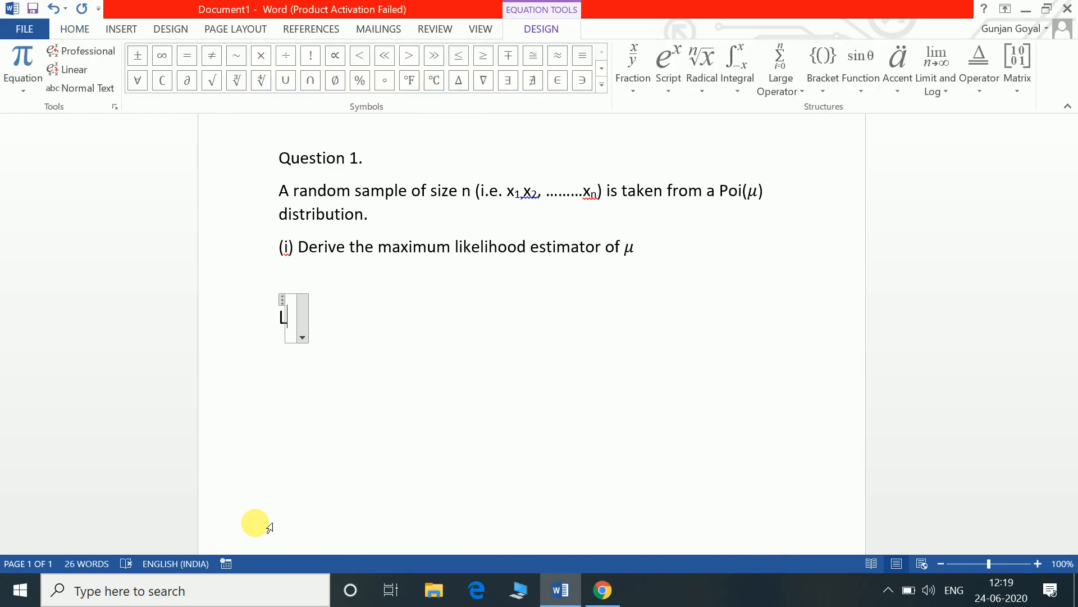
pyautogui.write('(')
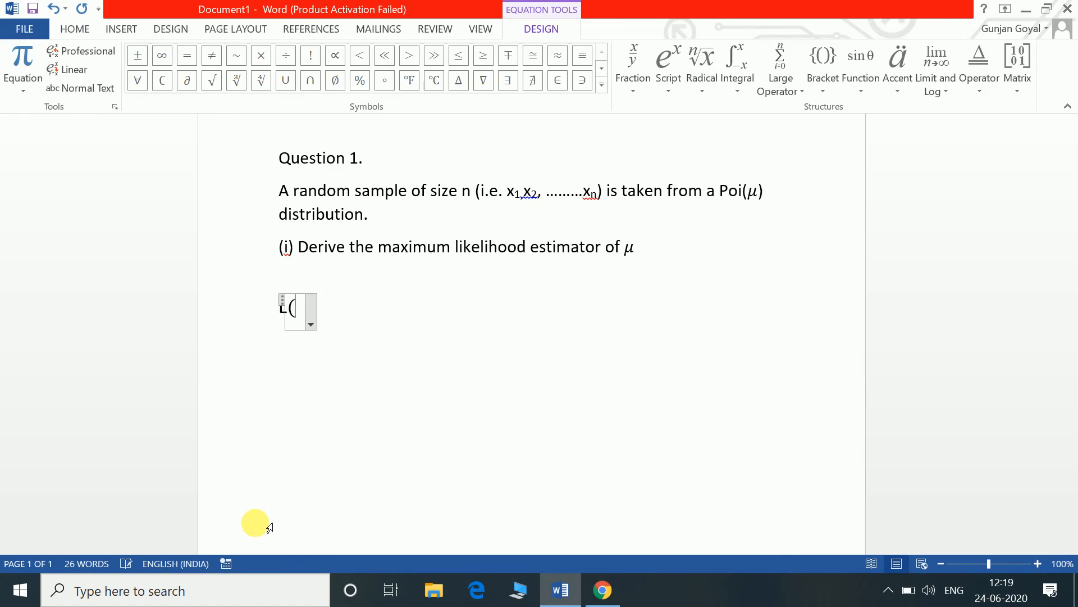
pyautogui.write('\\mu')
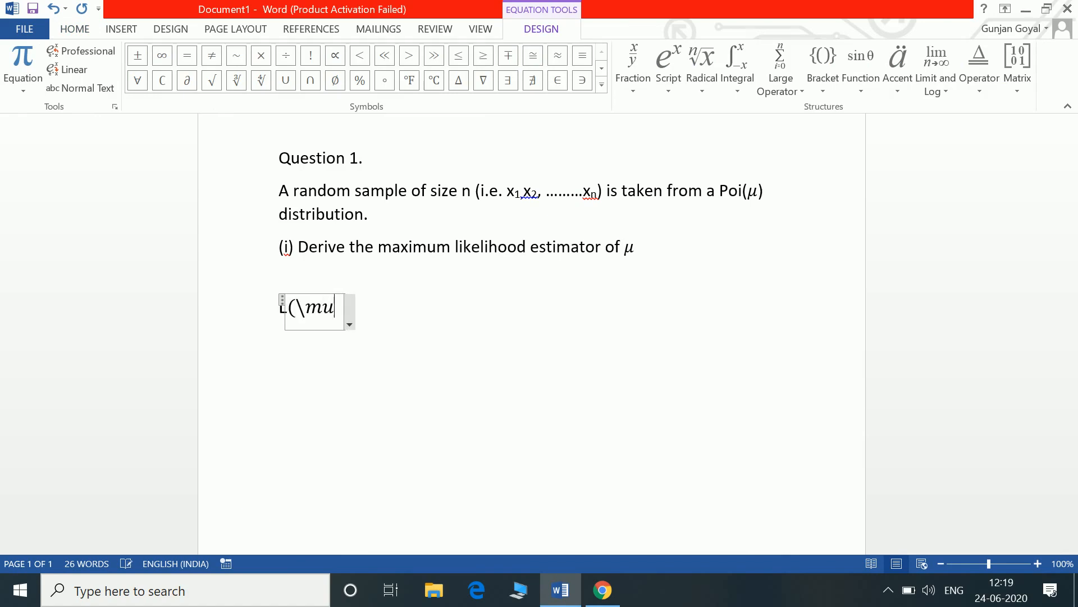
pyautogui.press('space')
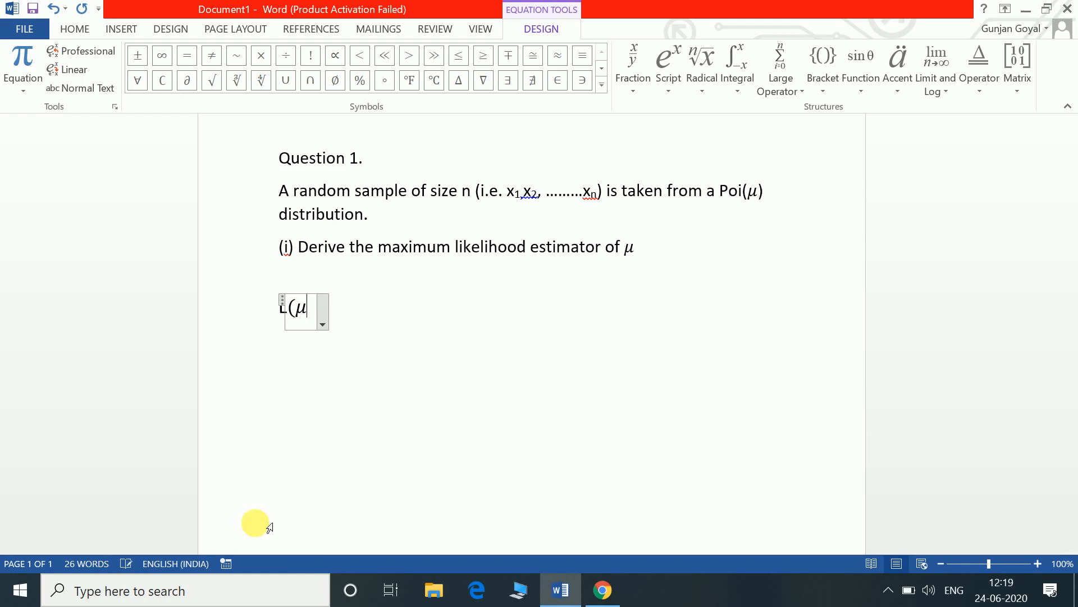
pyautogui.write(')')
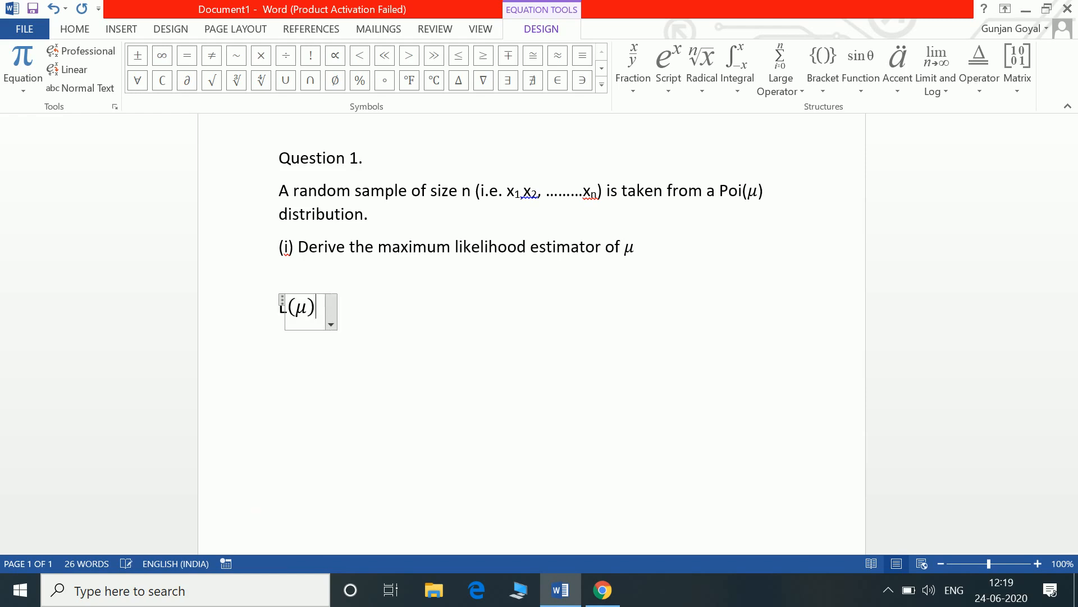
pyautogui.write(' = ')
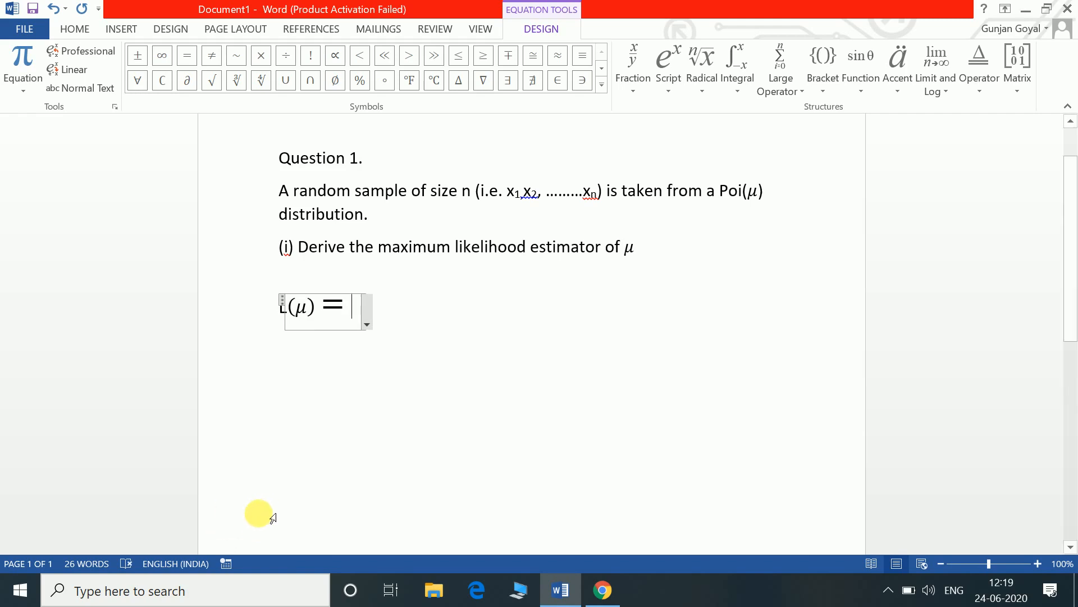
# - Add a product operator ∏ after the equals sign with lower limit i=1 and upper limit n
pyautogui.write('\\')
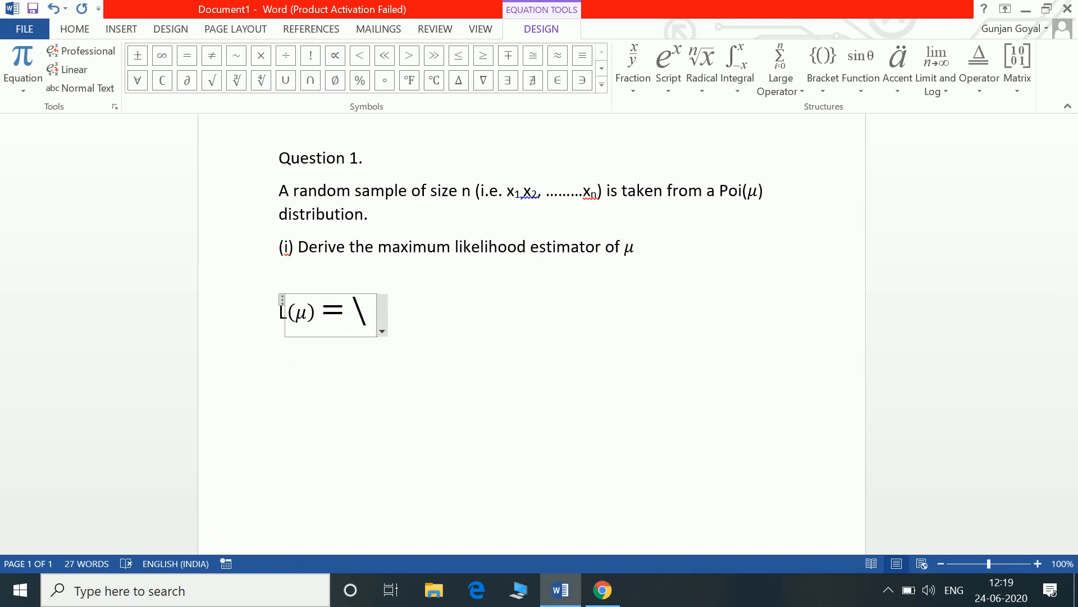
pyautogui.write('prod')
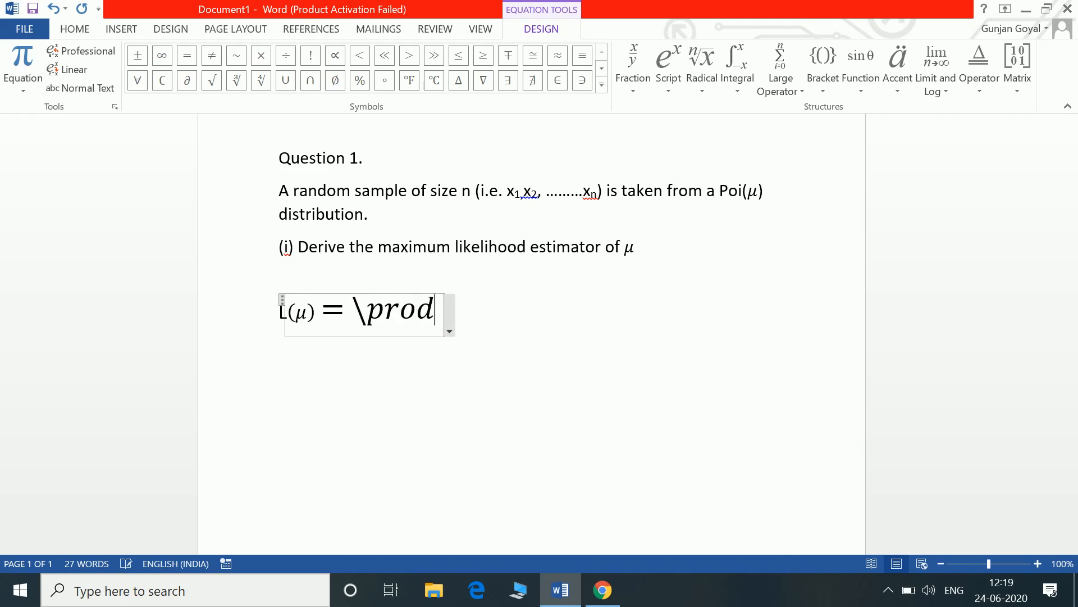
pyautogui.press('space')
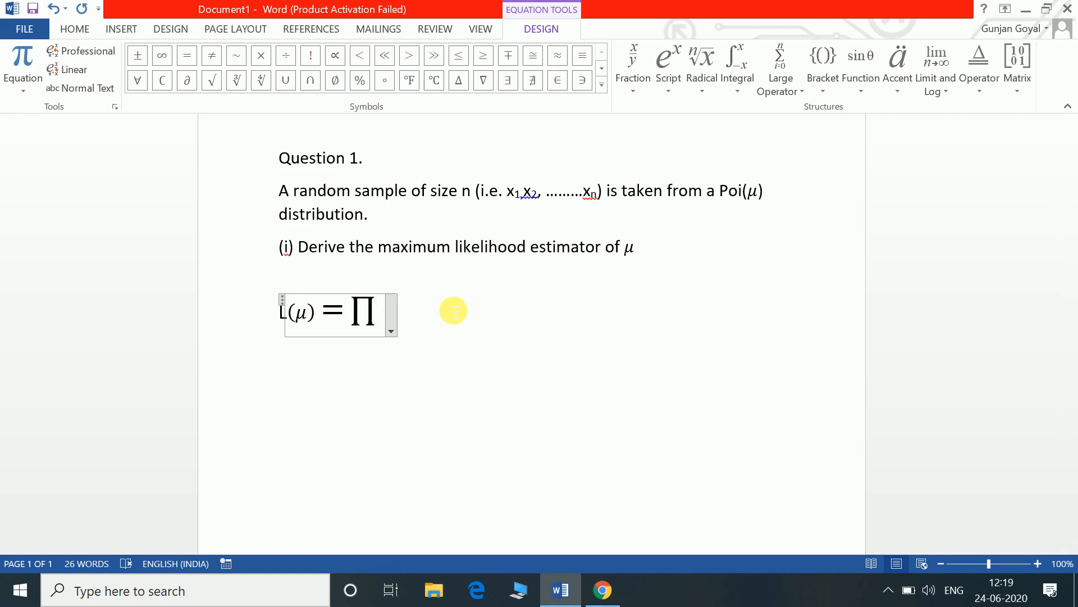
pyautogui.write('_')
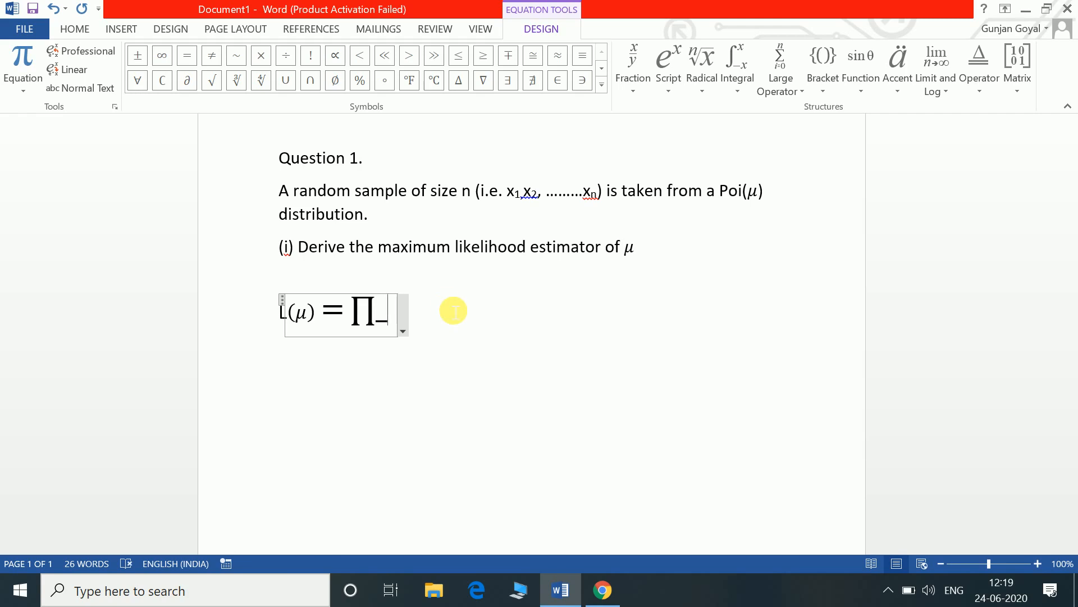
pyautogui.write('i')
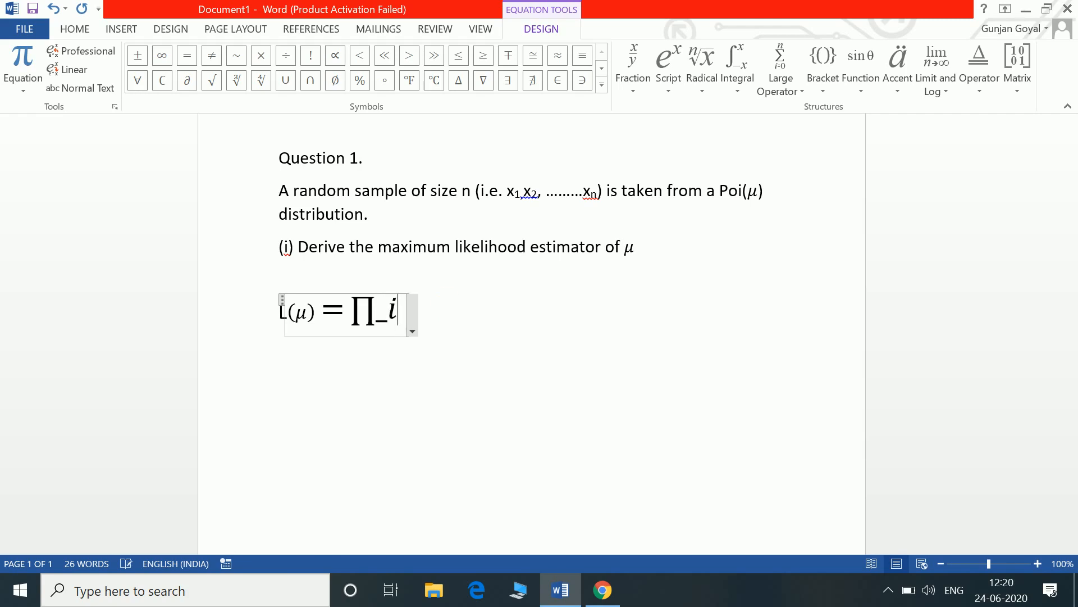
pyautogui.press('BackSpace')
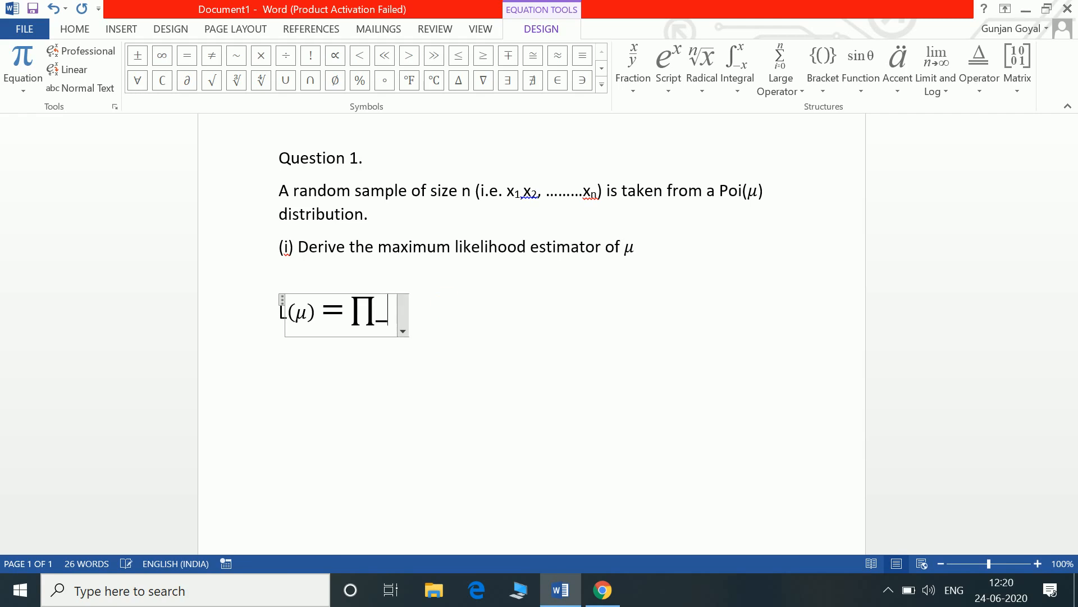
pyautogui.write('(i')
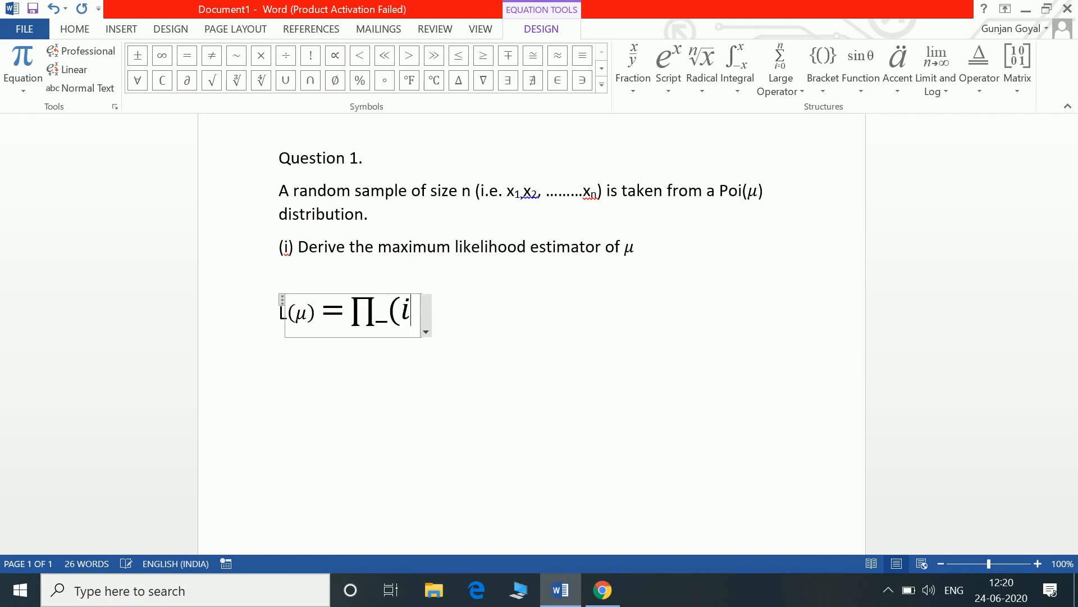
pyautogui.write('=1)^')
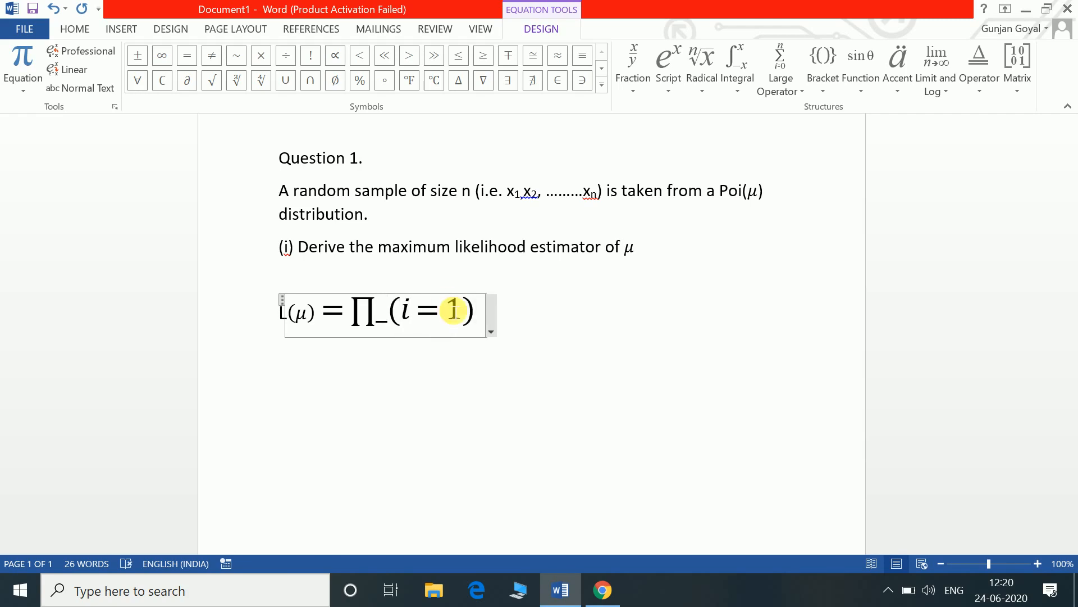
pyautogui.write('n')
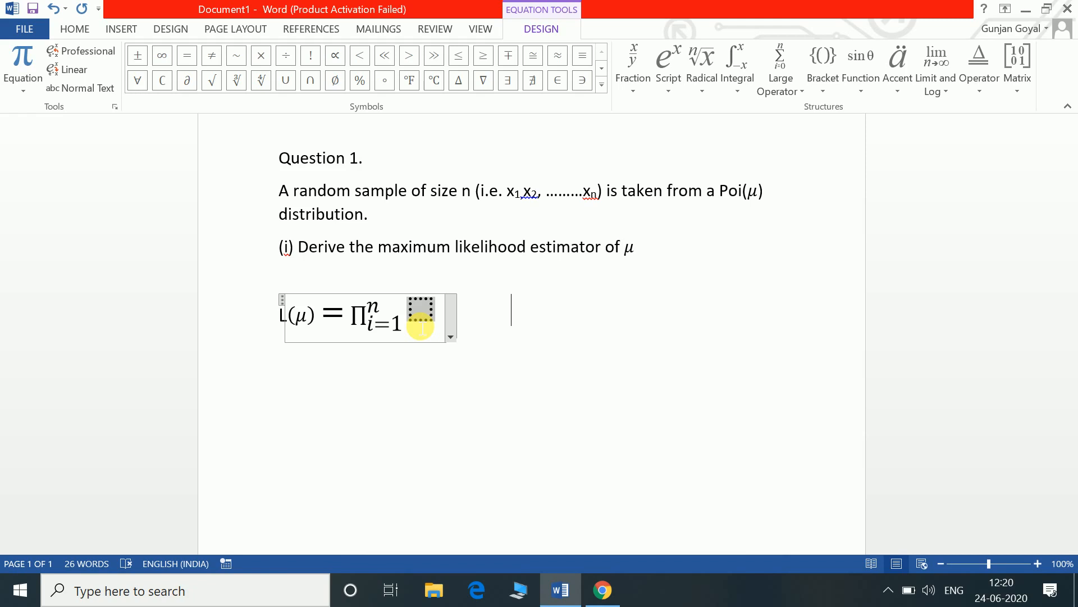
# - Fill the product's empty placeholder with e raised to the power −μ
pyautogui.write('e')
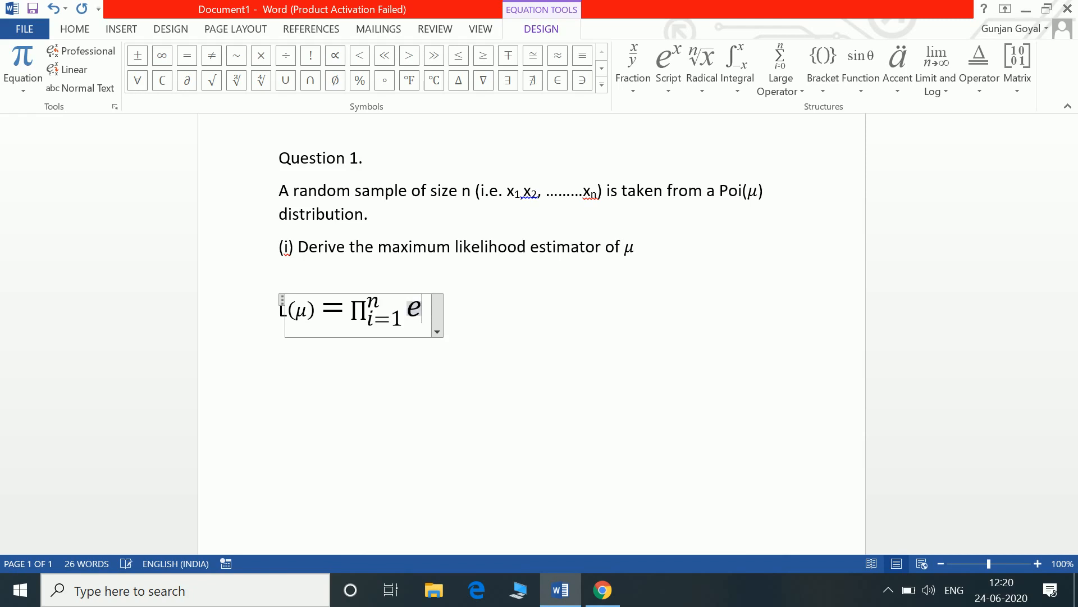
pyautogui.write('^')
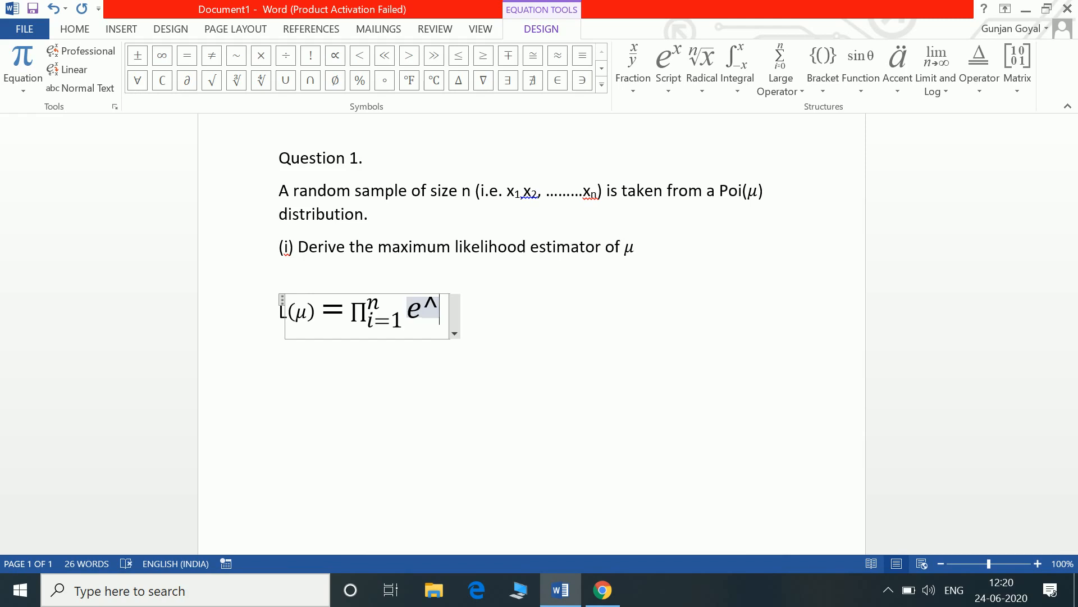
pyautogui.write('(-')
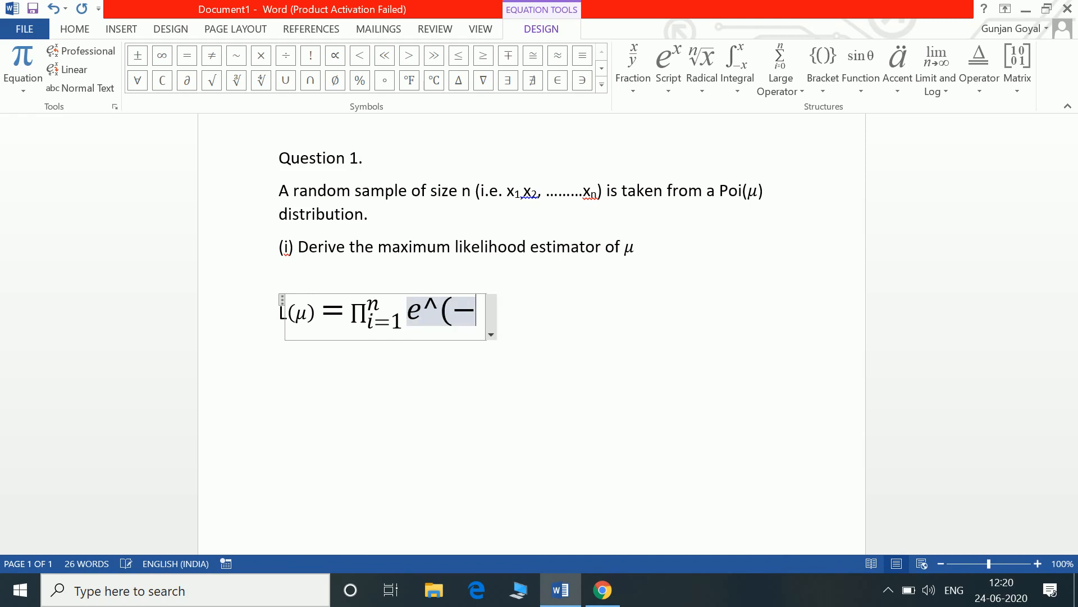
pyautogui.write('\\mu')
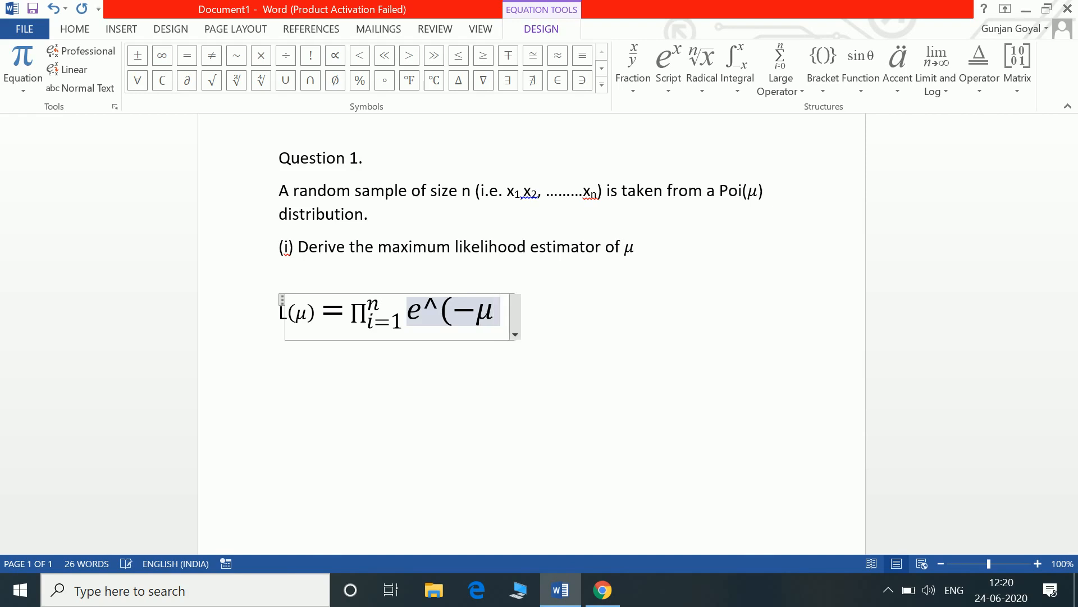
pyautogui.write(' )')
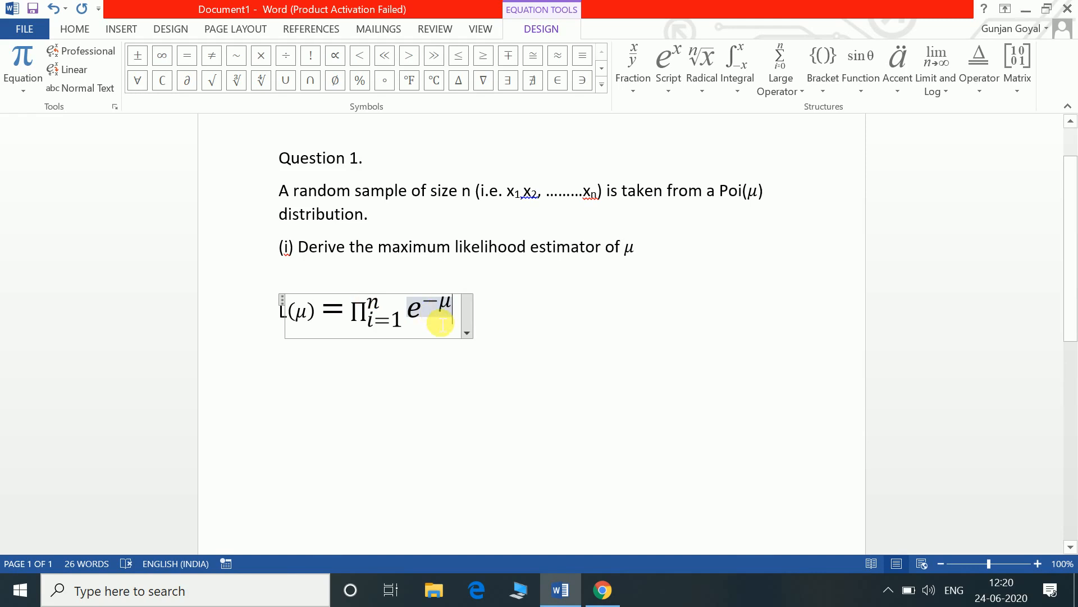
# - Append μ raised to the power x_i, with i as a subscript, after the exponential term
pyautogui.write(' \\mu')
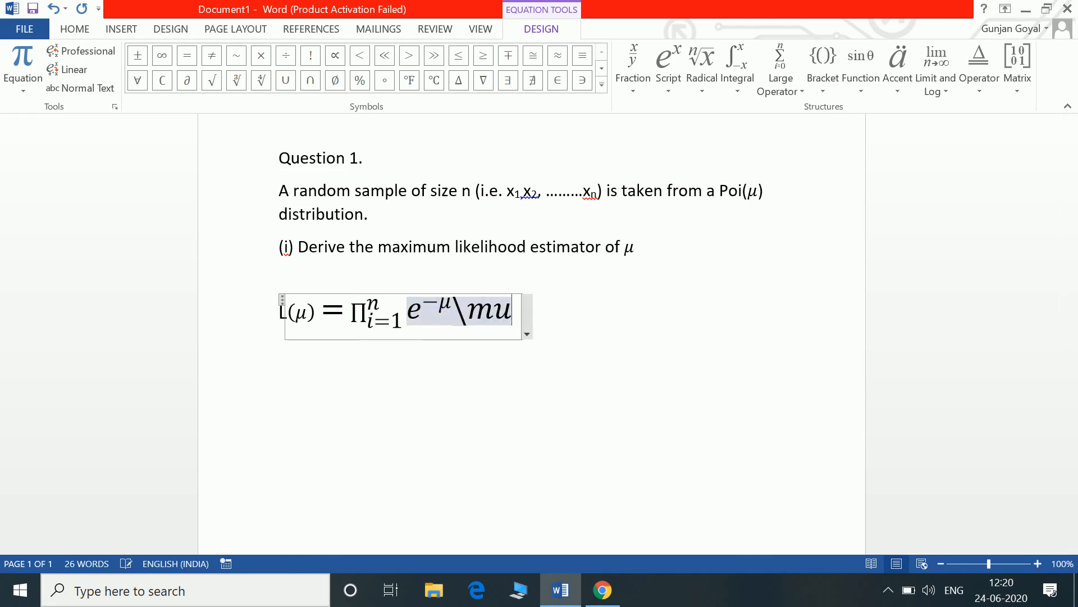
pyautogui.write('^')
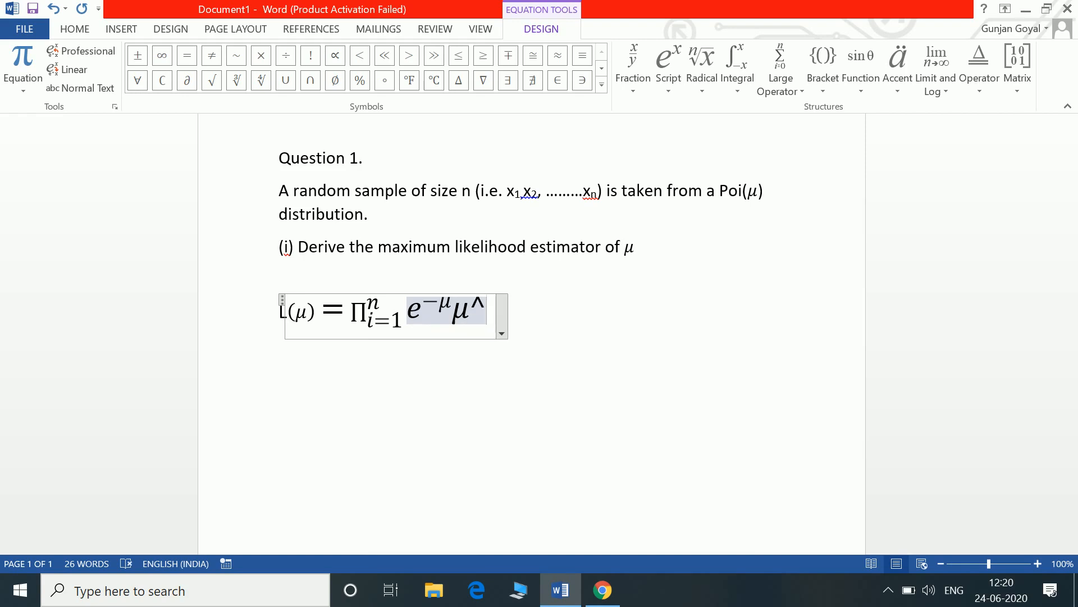
pyautogui.write('(x')
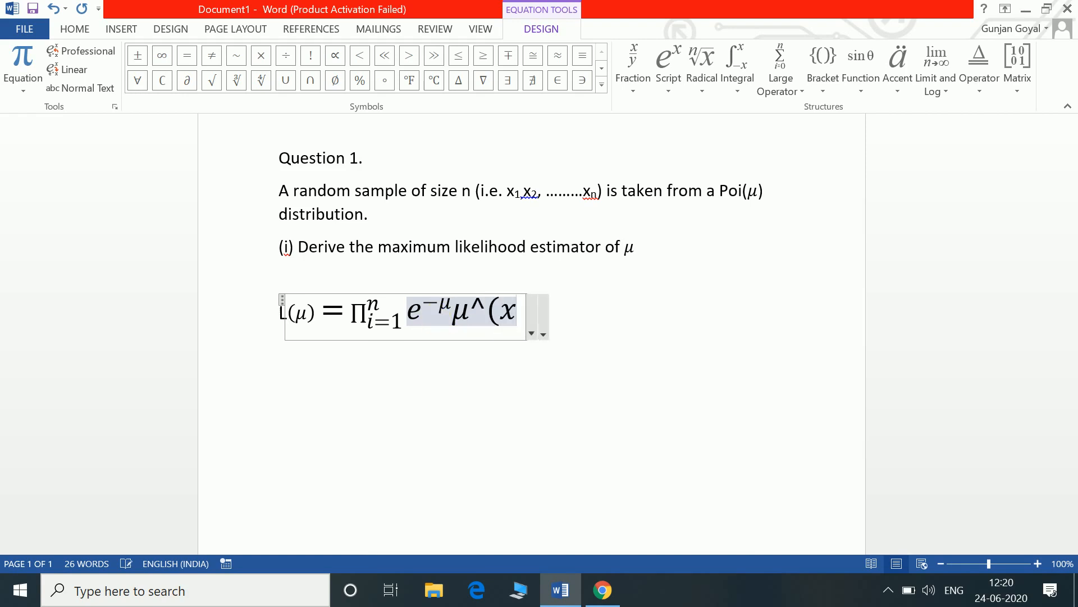
pyautogui.write('_i')
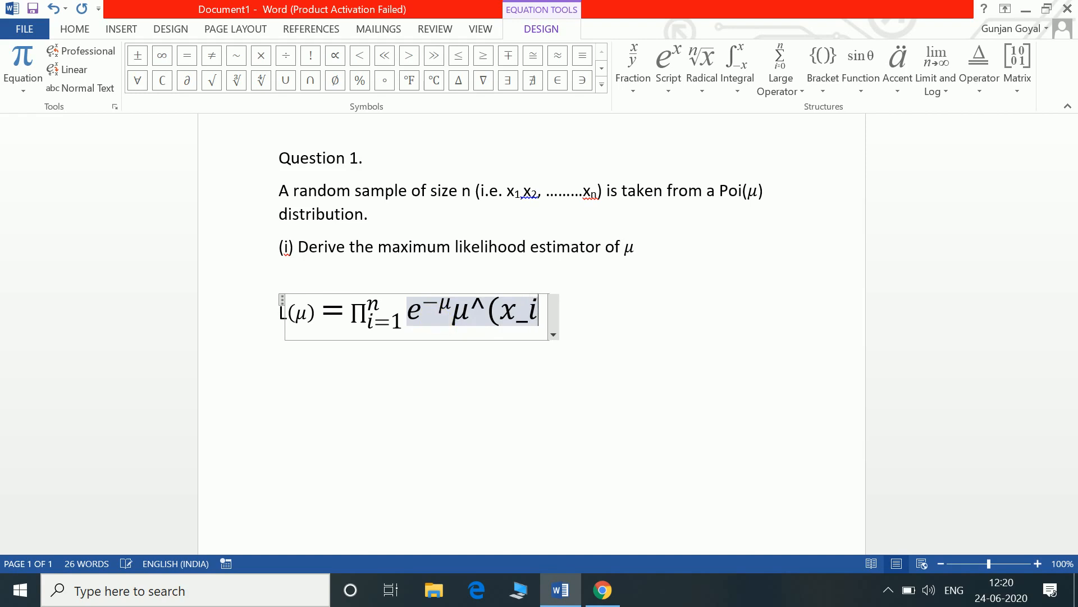
pyautogui.write(')')
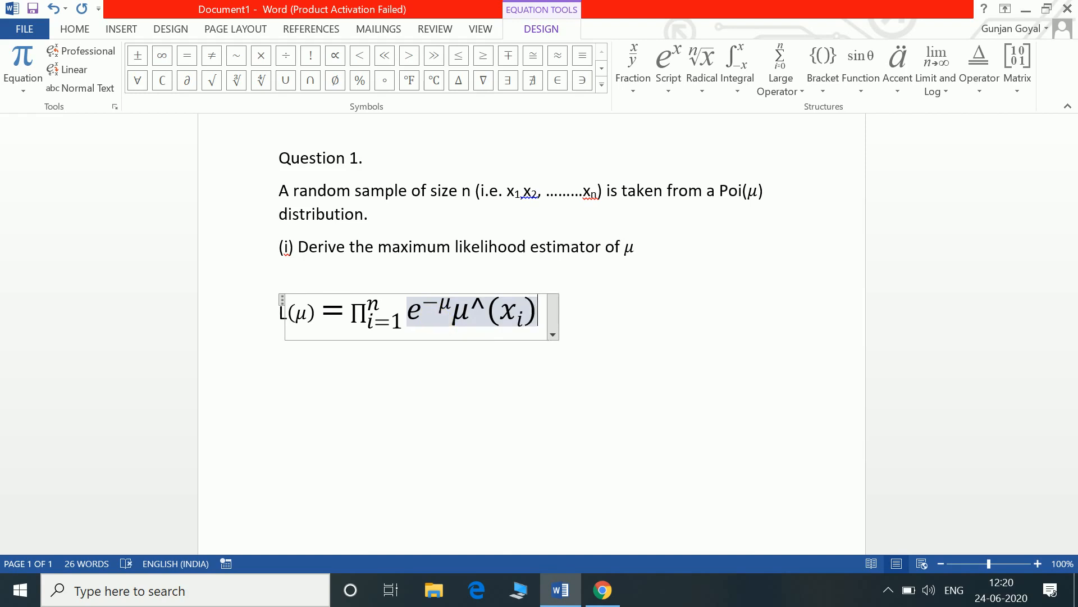
pyautogui.press('space')
# - Make the exponential and power terms the numerator of a fraction with denominator x_i!
pyautogui.write('/')
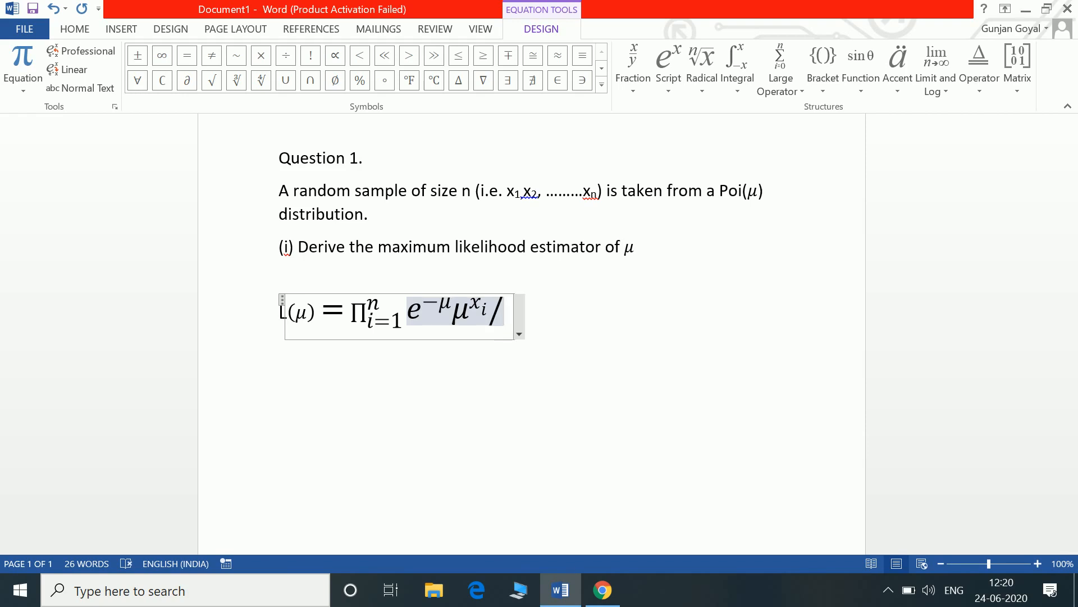
pyautogui.press('space')
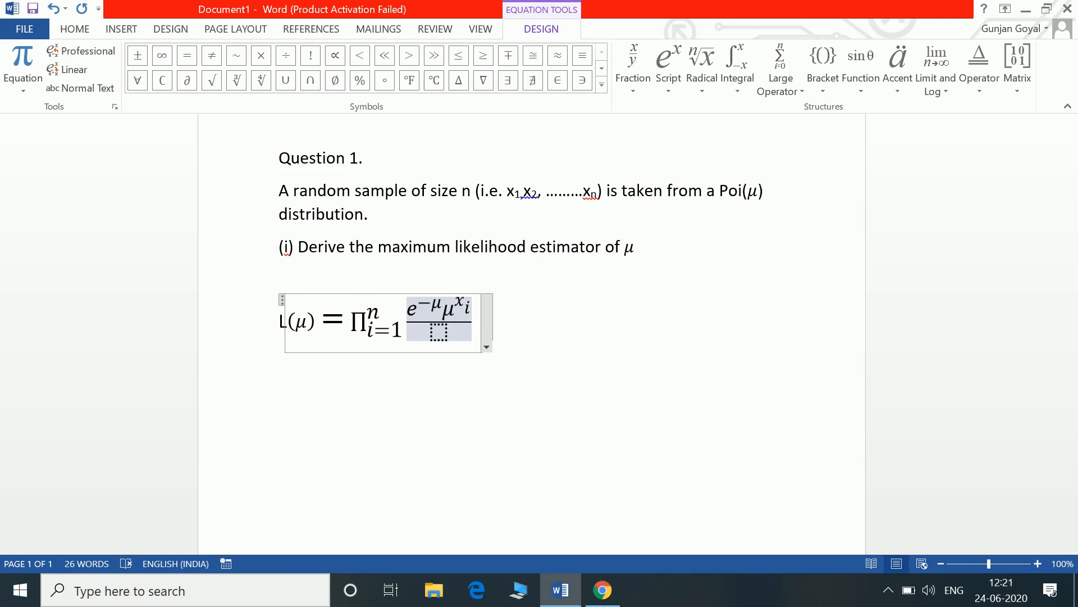
pyautogui.click(441, 325)
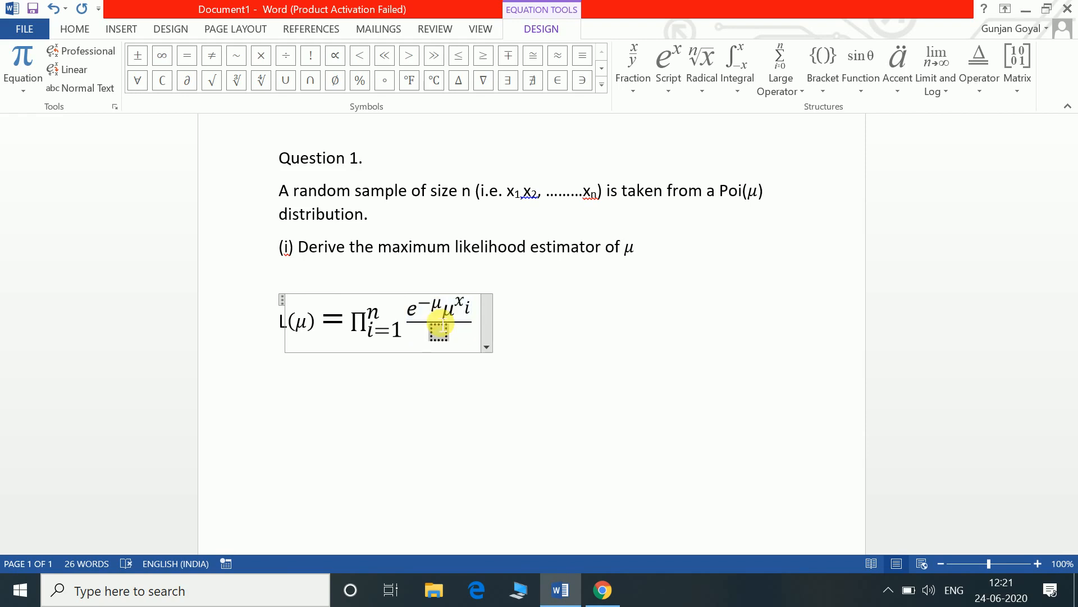
pyautogui.write('x_i')
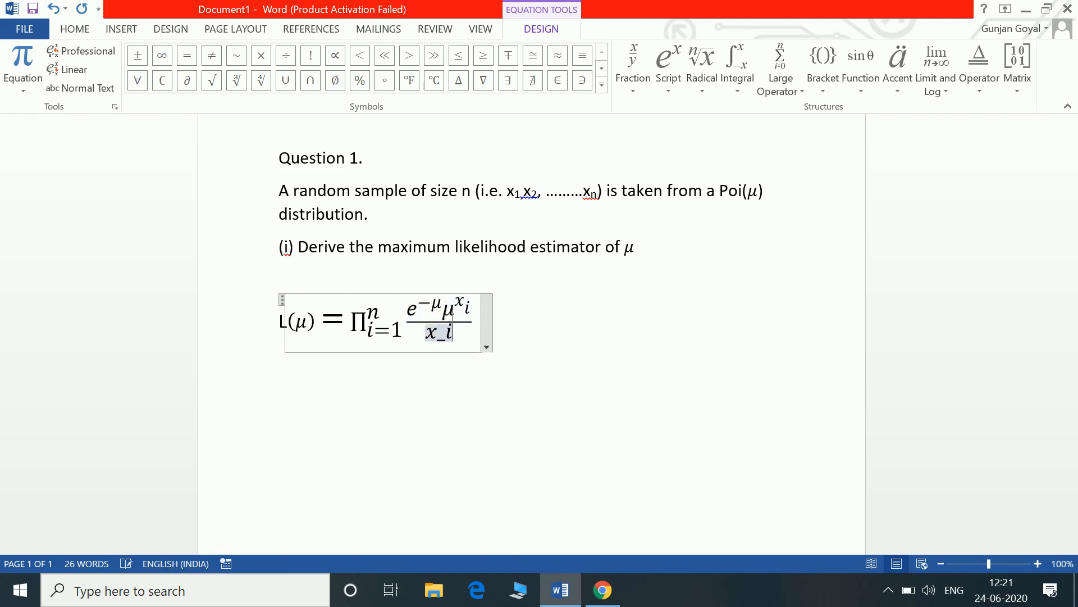
pyautogui.press('space')
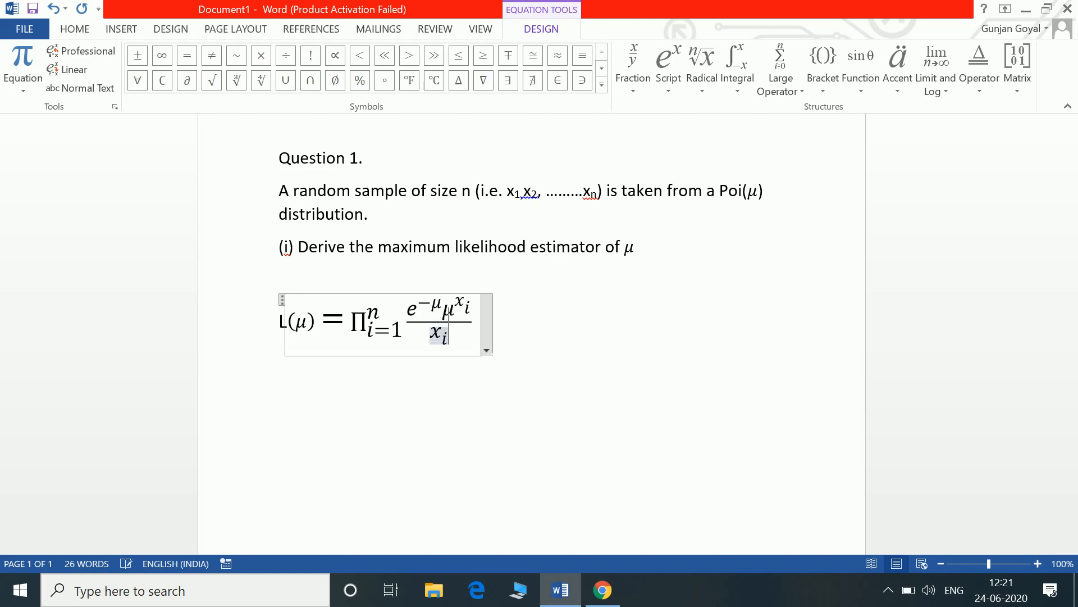
pyautogui.write('!')
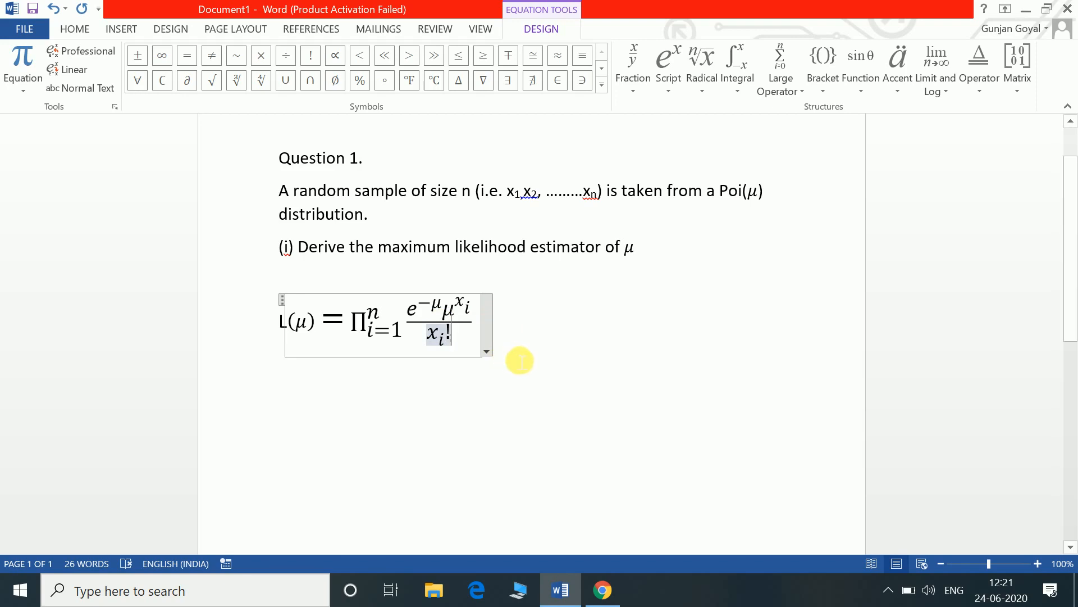
# - Leave the likelihood equation after the fraction and start a new line below it
pyautogui.press('Right')
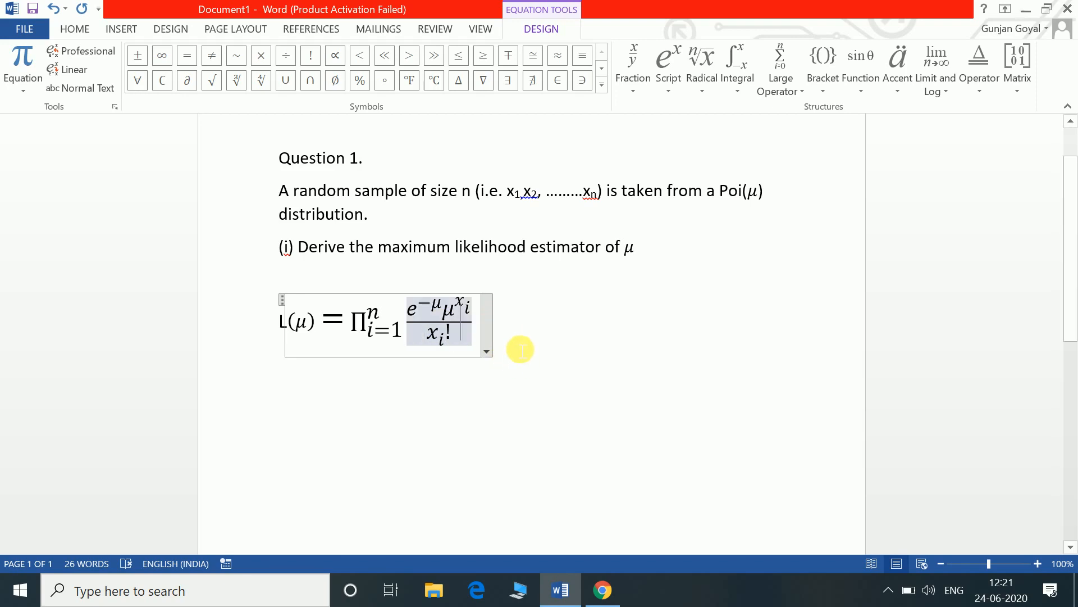
pyautogui.press('Return')
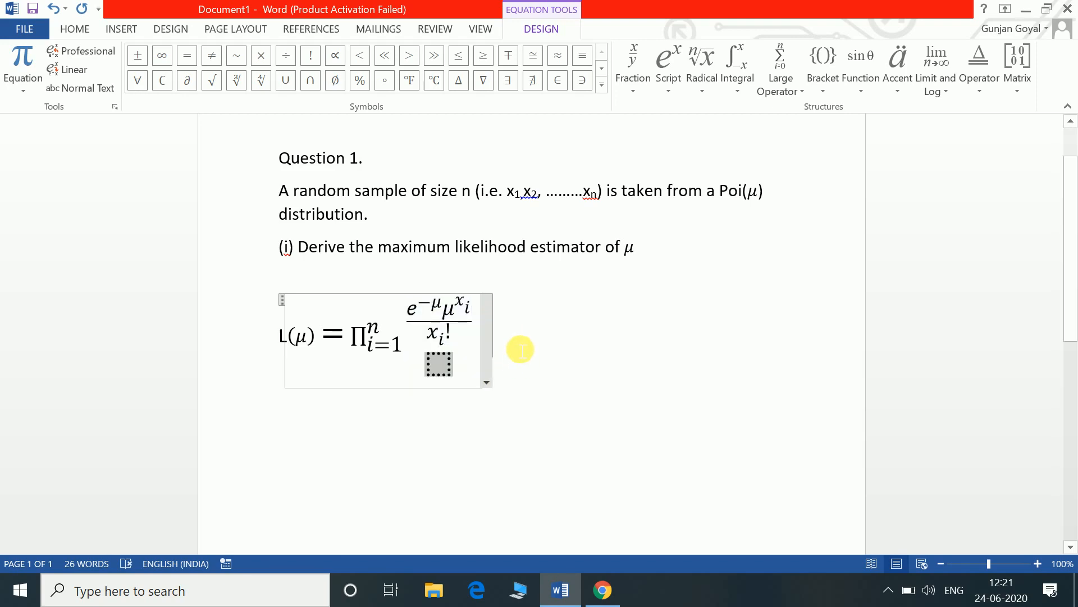
pyautogui.press('BackSpace')
pyautogui.click(514, 342)
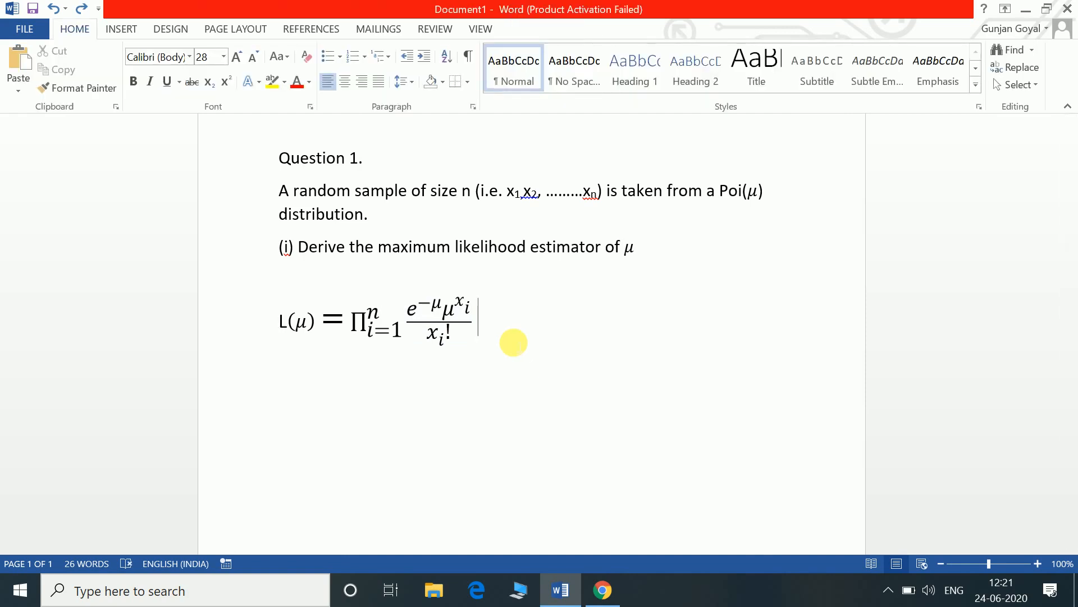
pyautogui.press('Return')
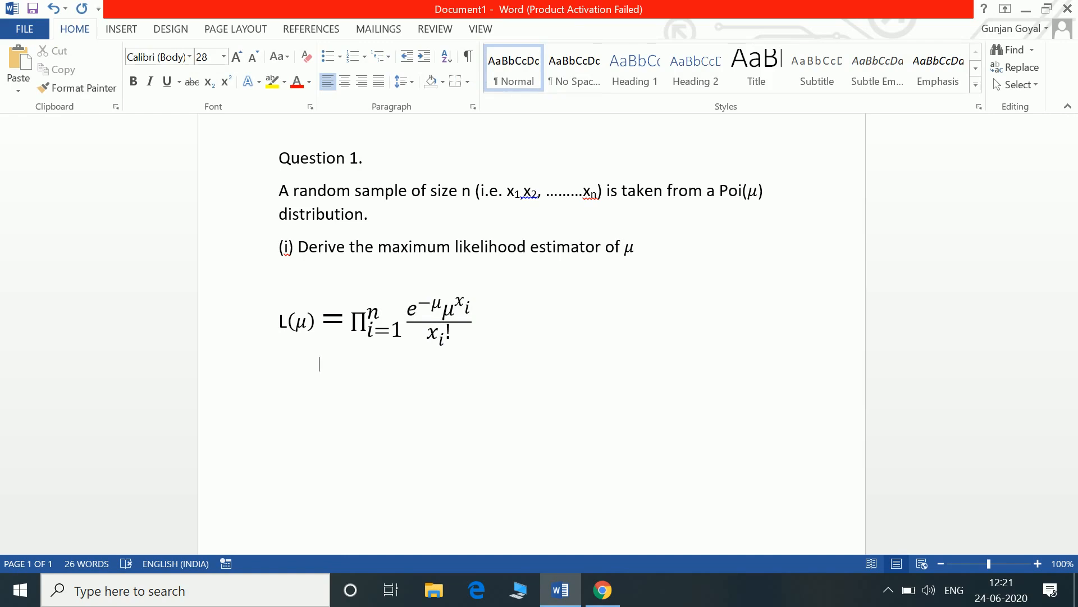
# - Start the second line of the derivation with an equals sign, followed by an inline equation containing c and a multiplication sign
pyautogui.write('= ')
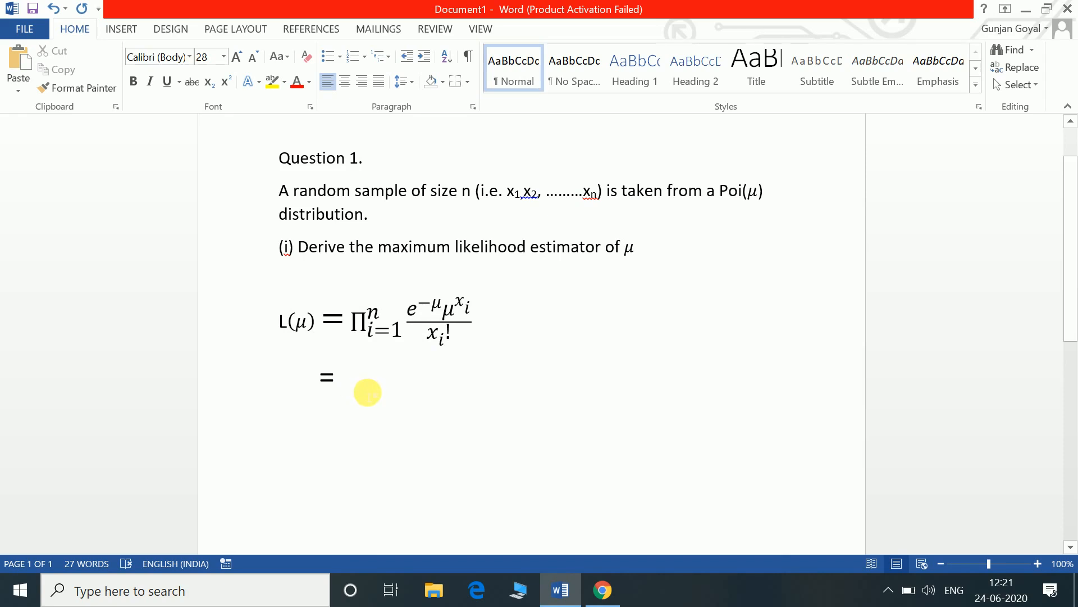
pyautogui.write('C ')
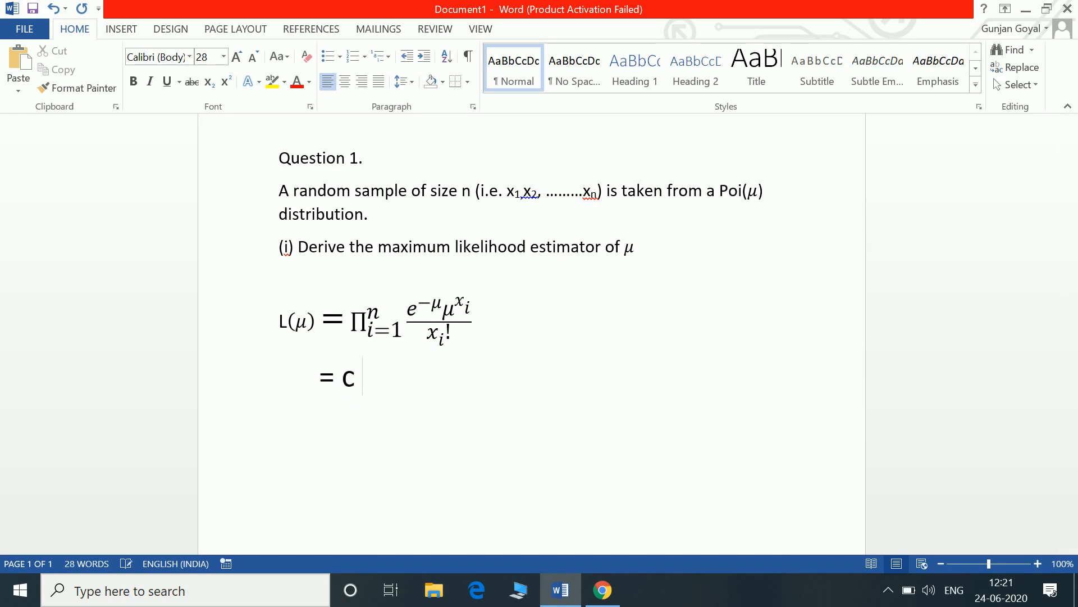
pyautogui.write('*')
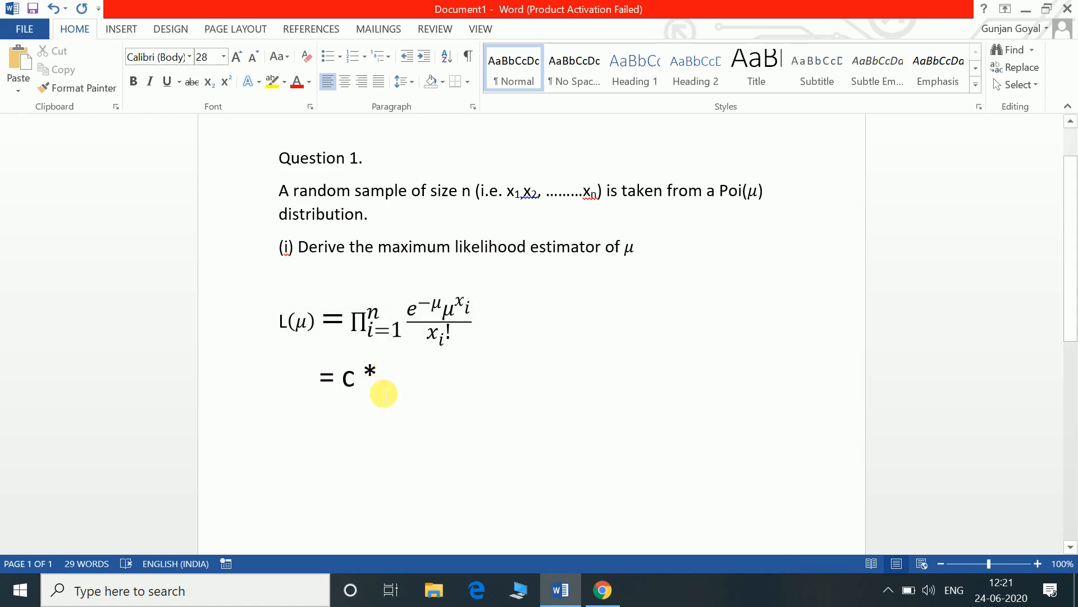
pyautogui.press('BackSpace')
pyautogui.press('BackSpace')
pyautogui.press('BackSpace')
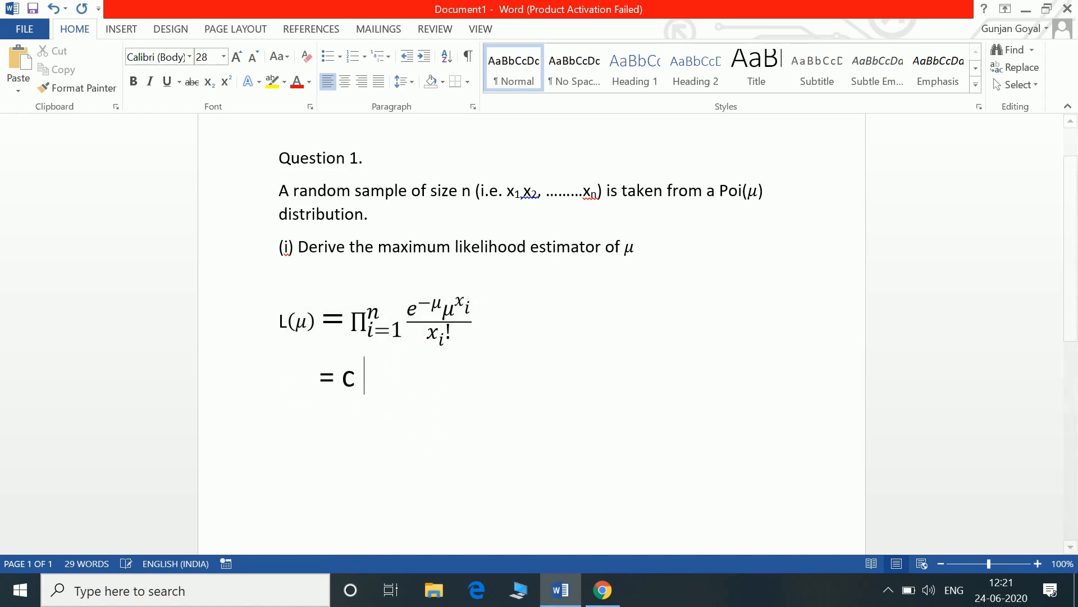
pyautogui.hotkey('alt', '=')
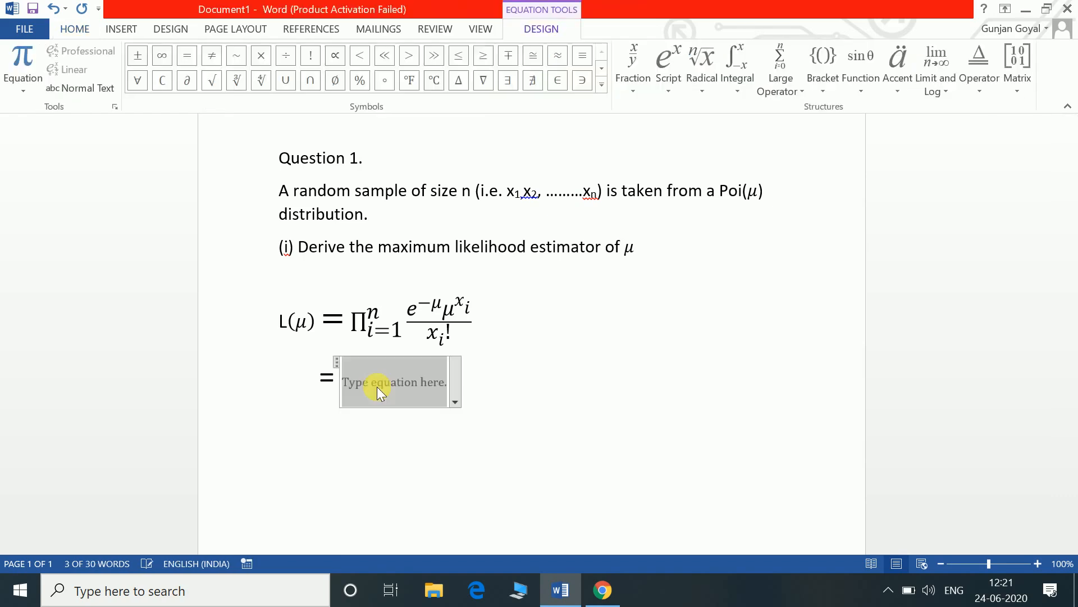
pyautogui.write('c x')
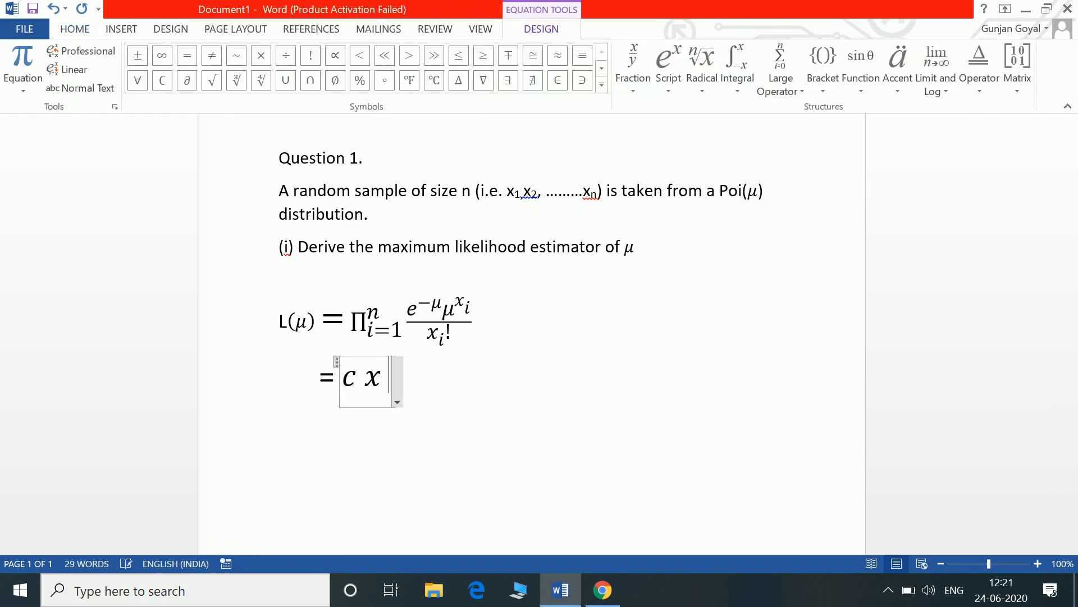
pyautogui.press('BackSpace')
pyautogui.press('BackSpace')
pyautogui.press('BackSpace')
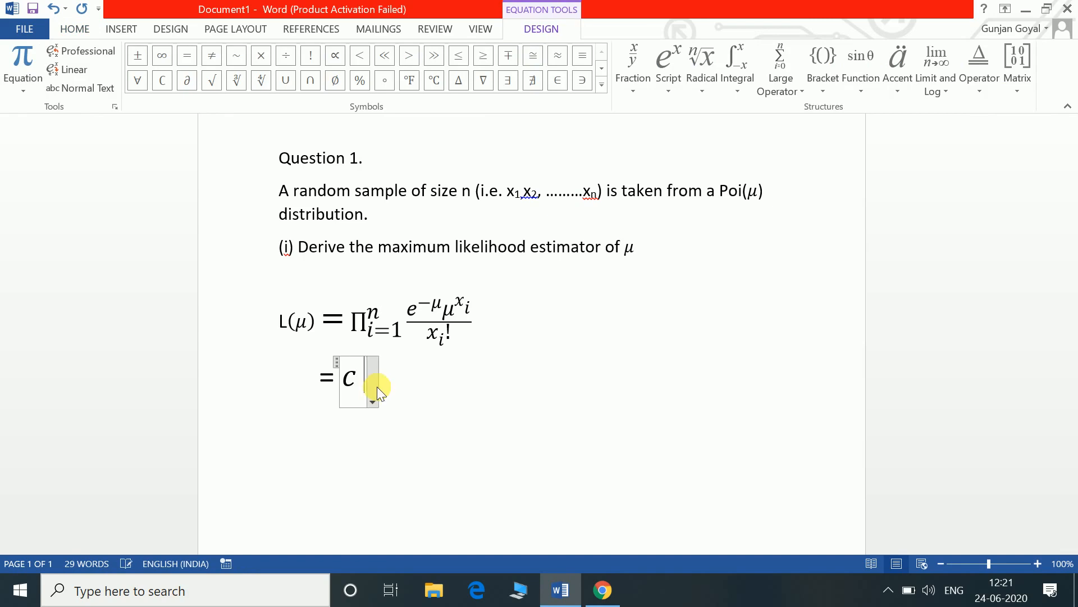
pyautogui.click(260, 58)
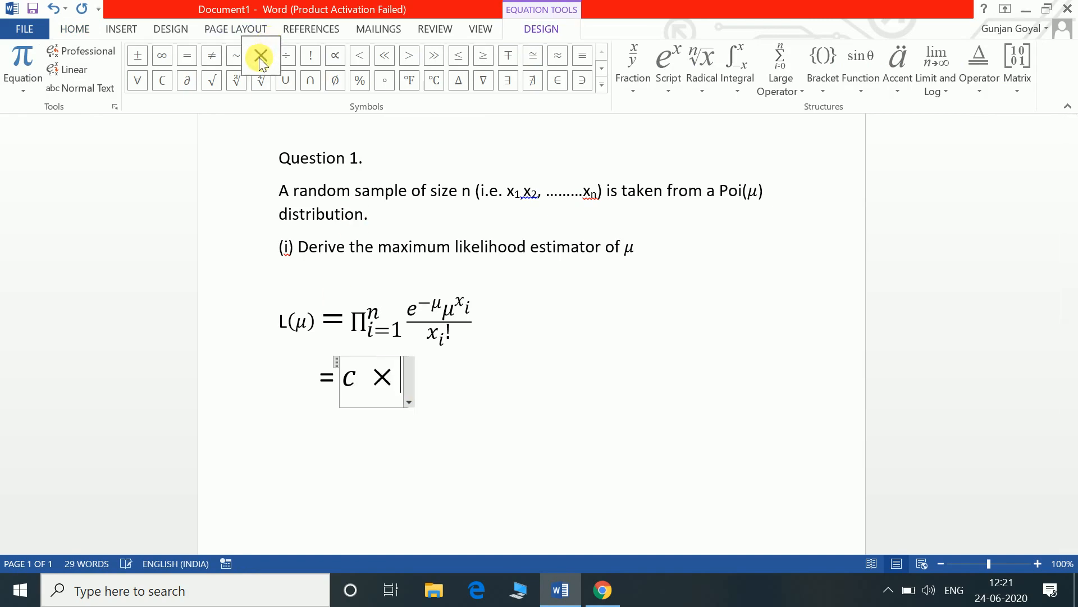
# - Append e raised to the power −nμ after the multiplication sign in the equation
pyautogui.write('e')
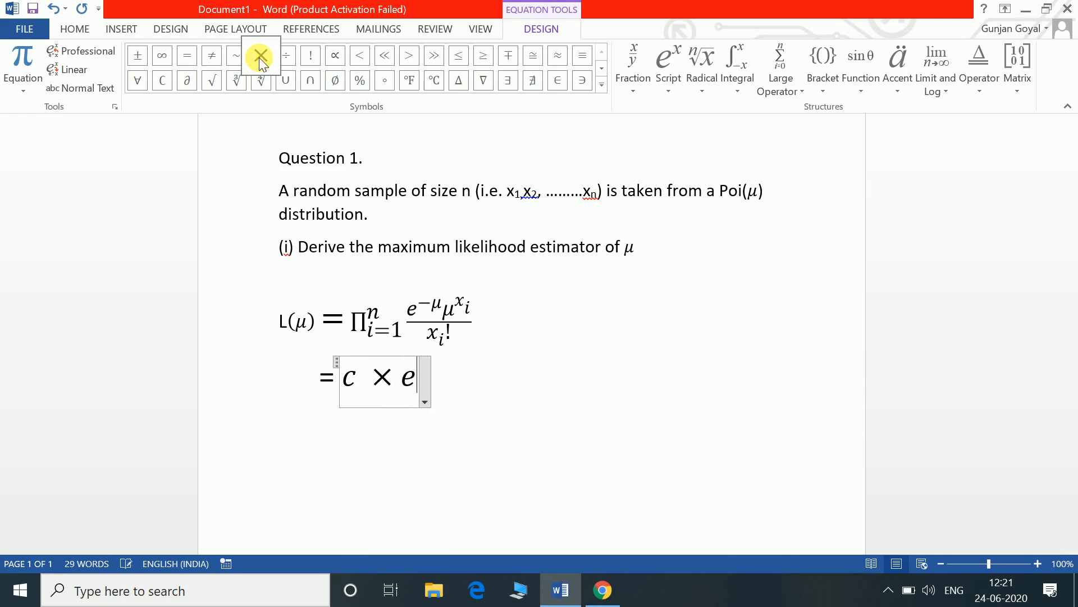
pyautogui.write('^')
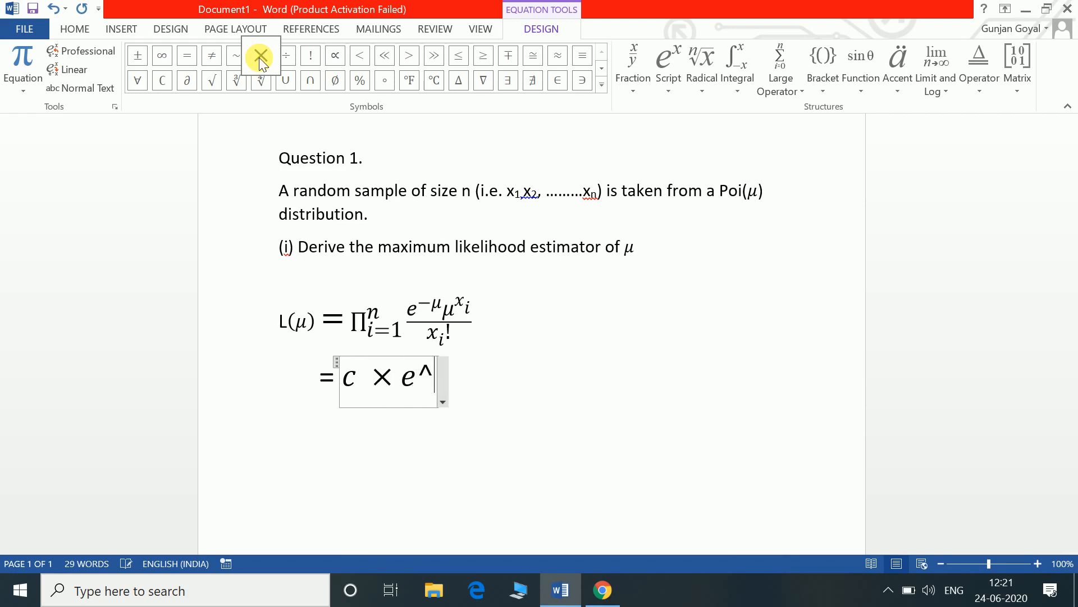
pyautogui.write('(-n')
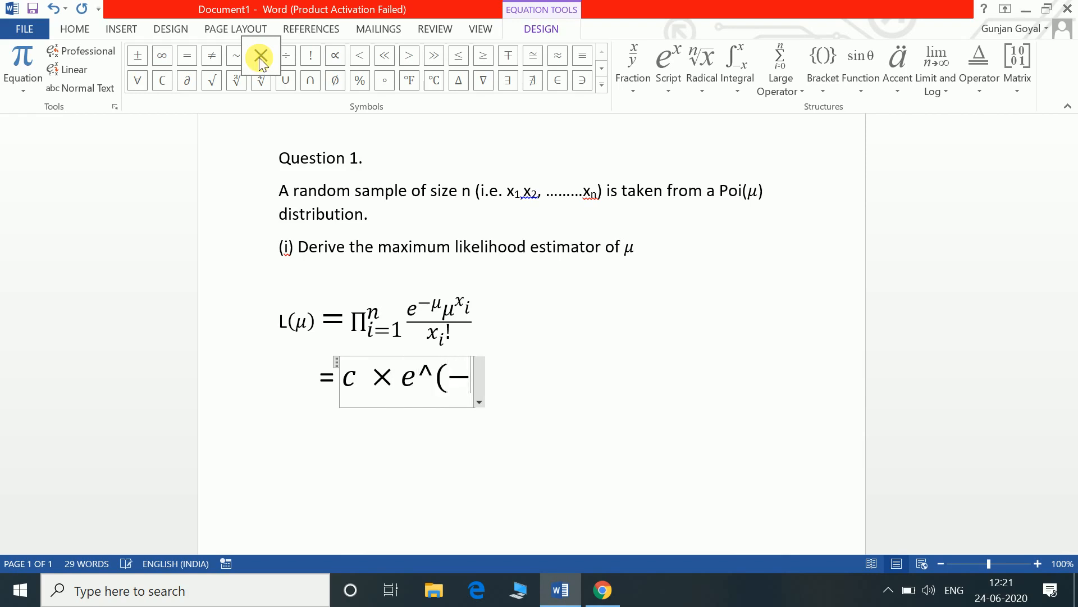
pyautogui.write('\\mu')
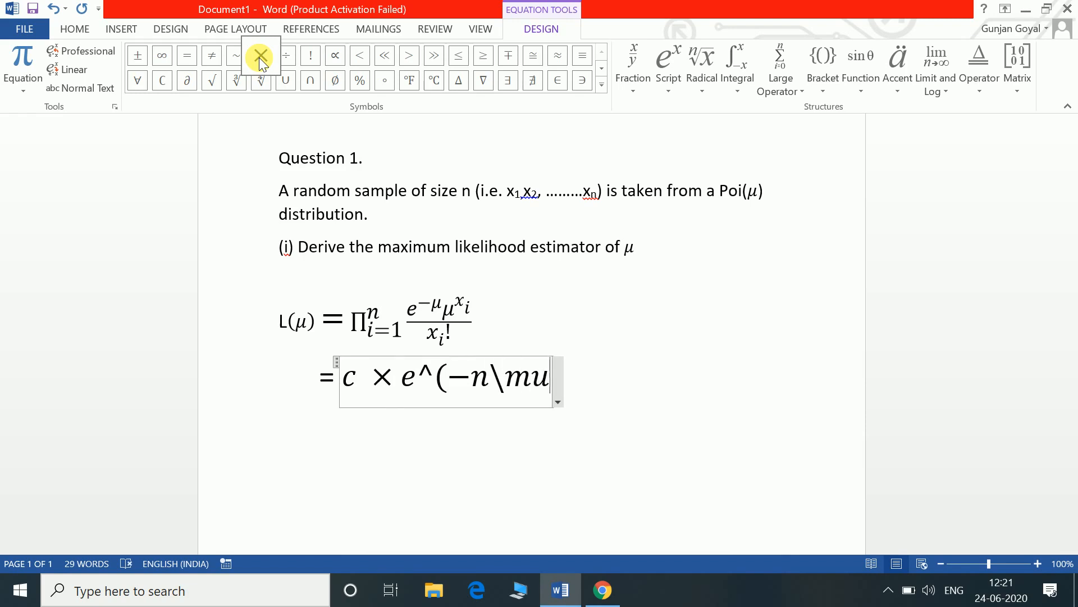
pyautogui.write(' )')
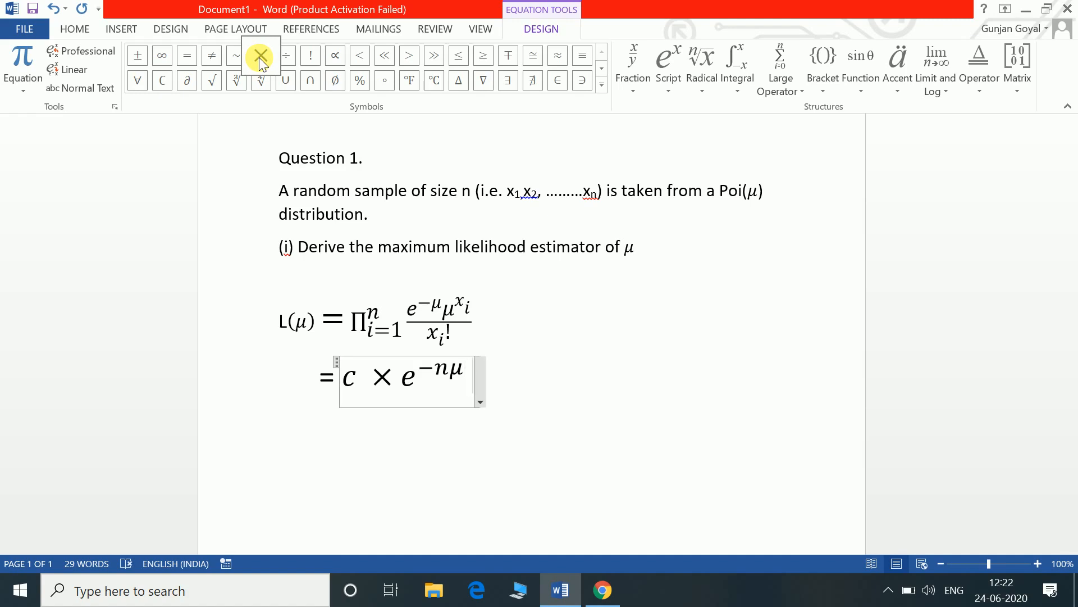
# - Append μ raised to the power Σx_i, with i as a subscript, after the exponential term
pyautogui.write('\\mu')
pyautogui.write(' ^')
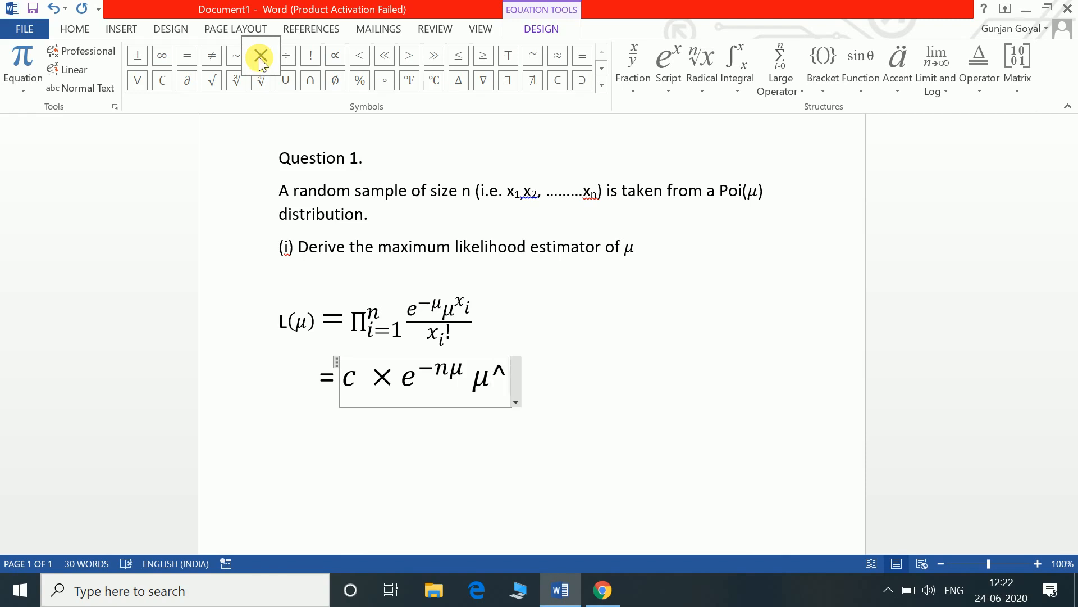
pyautogui.write('(')
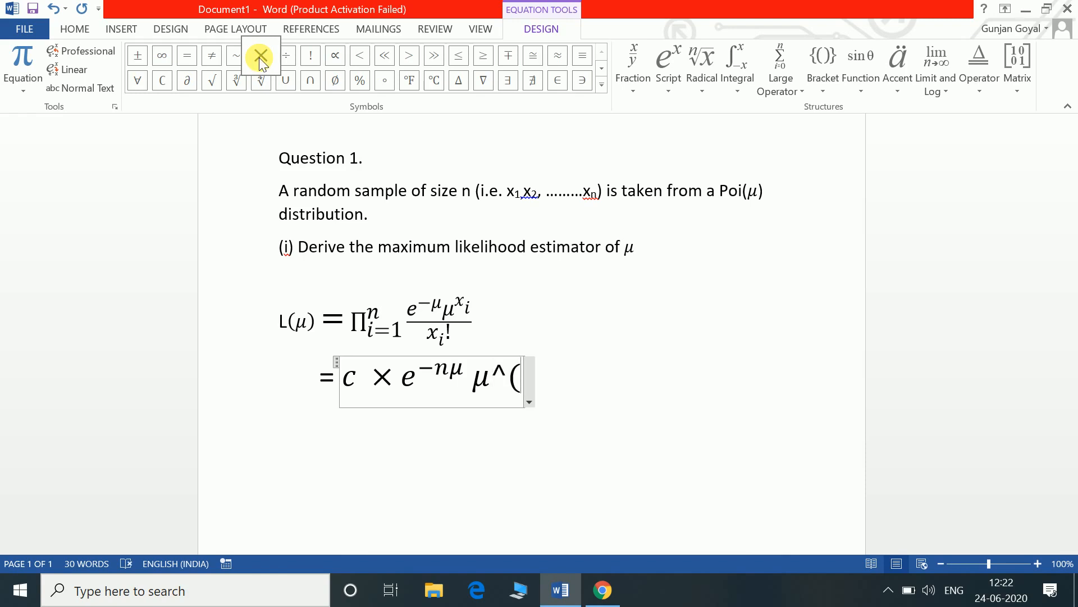
pyautogui.write('\\sum ')
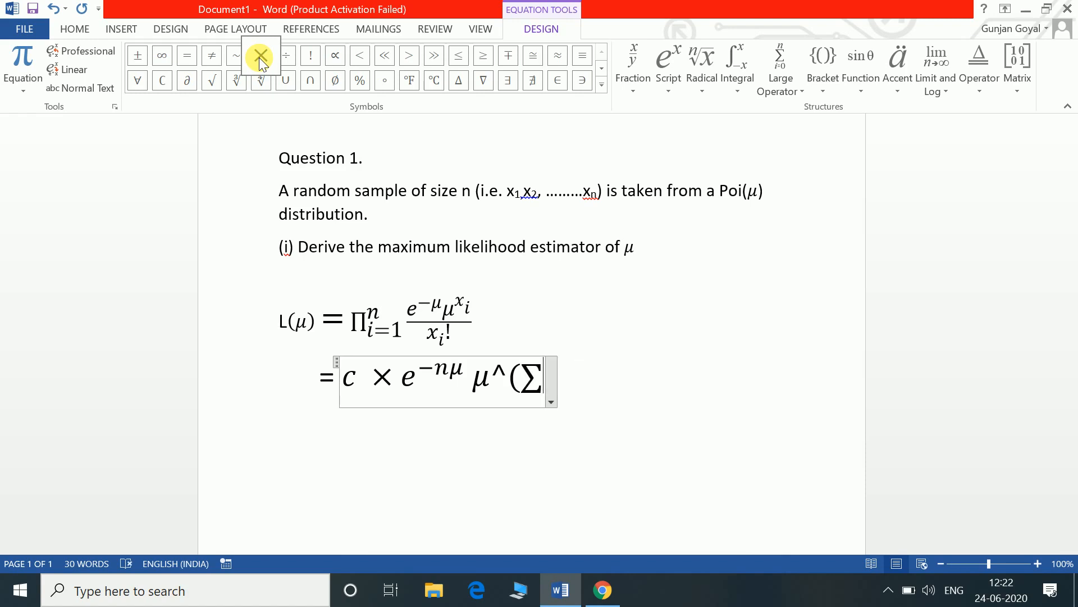
pyautogui.write('x_i')
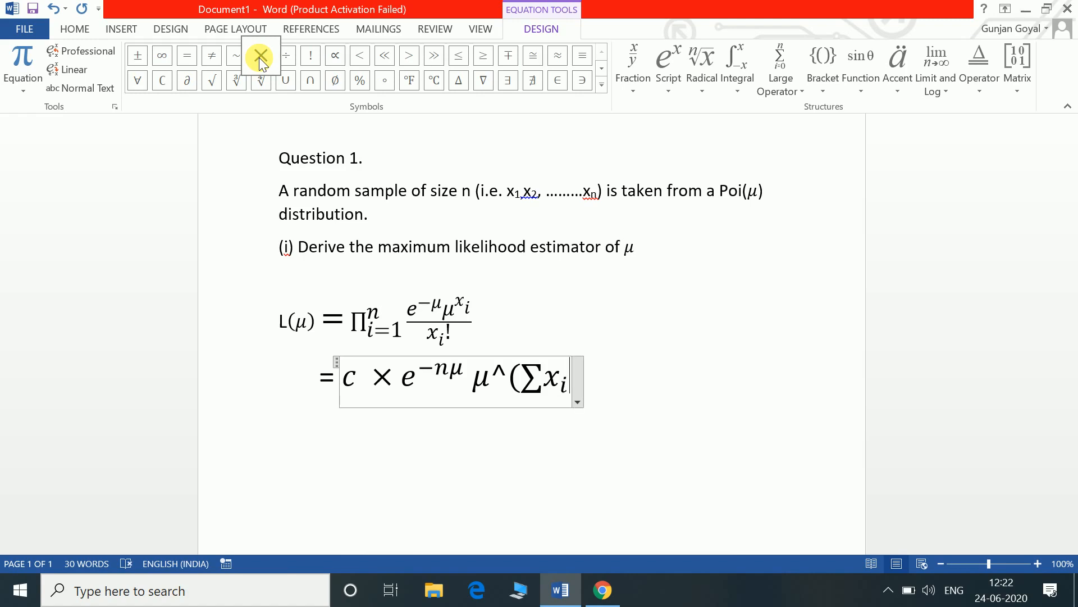
pyautogui.write(')')
pyautogui.press('space')
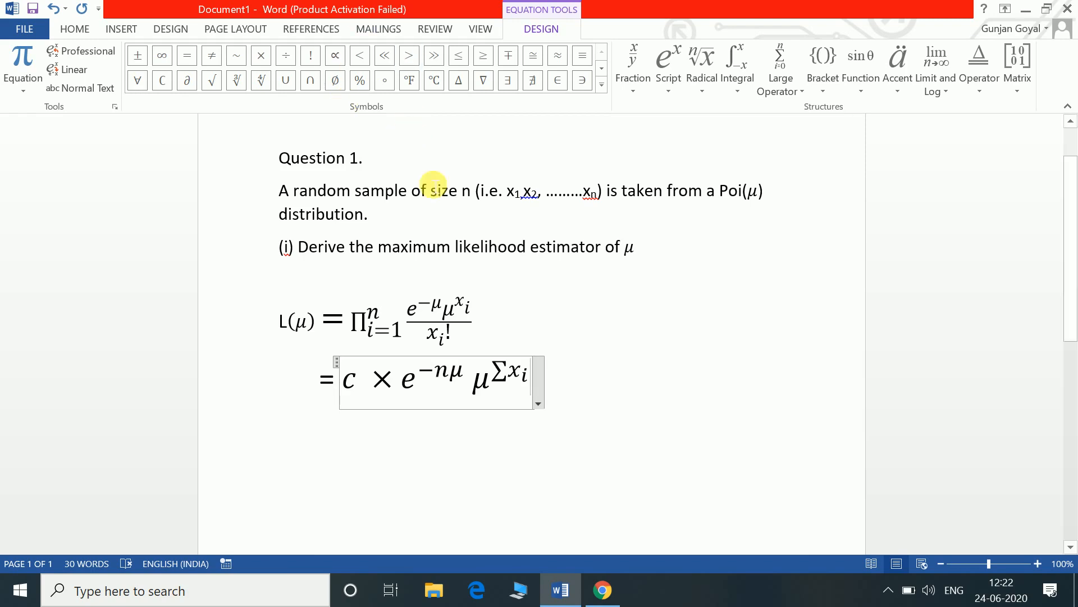
# - Leave the equation and write "Taking log on both sides" on a new line below it
pyautogui.click(571, 359)
pyautogui.press('Return')
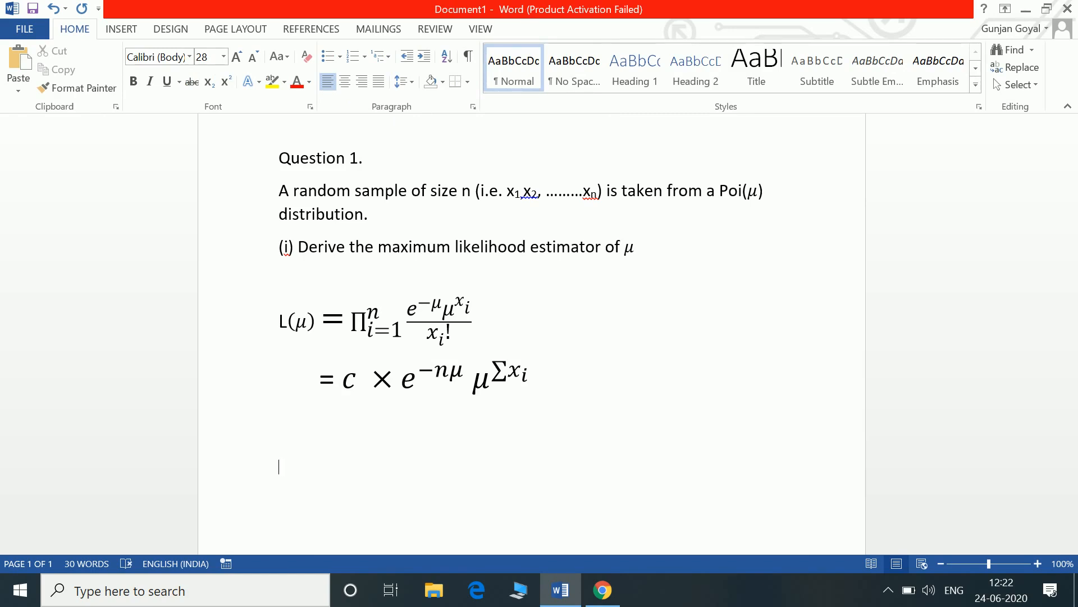
pyautogui.write('Taking')
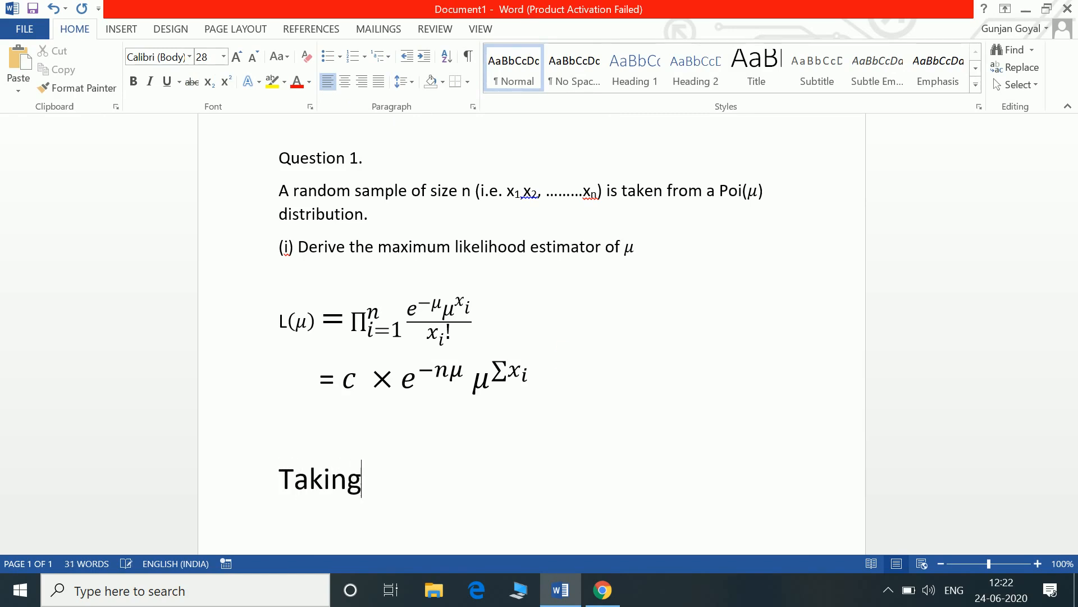
pyautogui.write(' log on n')
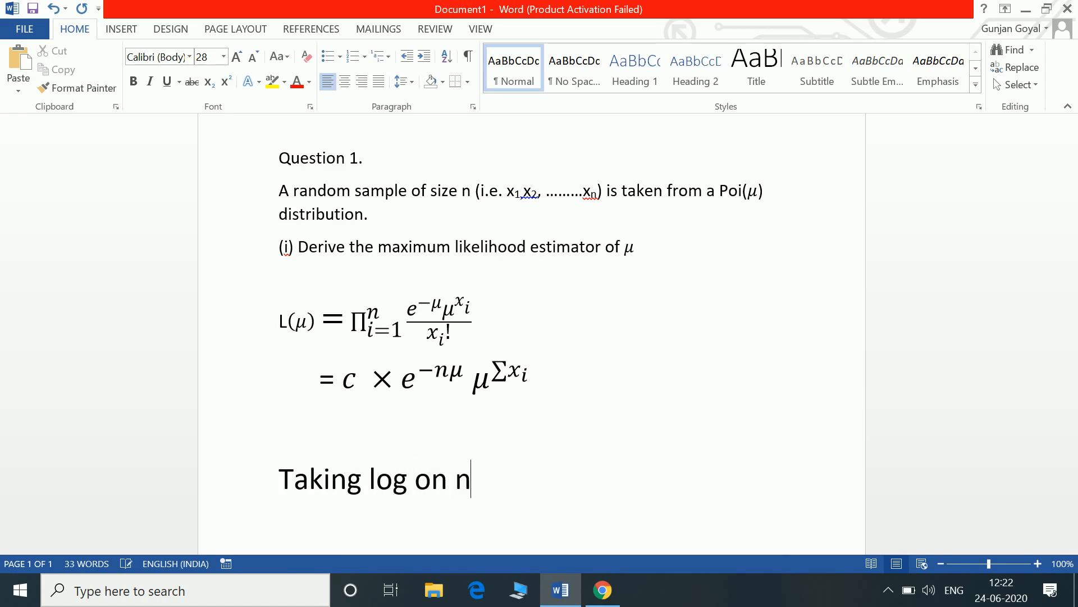
pyautogui.press('BackSpace')
pyautogui.write('bith si')
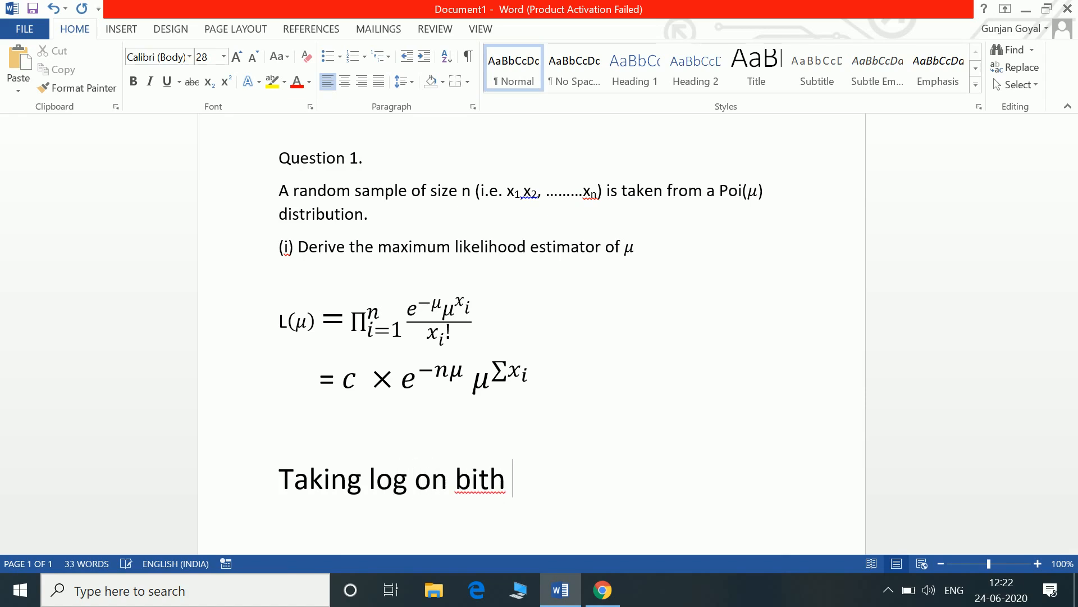
pyautogui.press('BackSpace')
pyautogui.press('BackSpace')
pyautogui.press('BackSpace')
pyautogui.press('BackSpace')
pyautogui.press('BackSpace')
pyautogui.press('BackSpace')
pyautogui.write('oth sides')
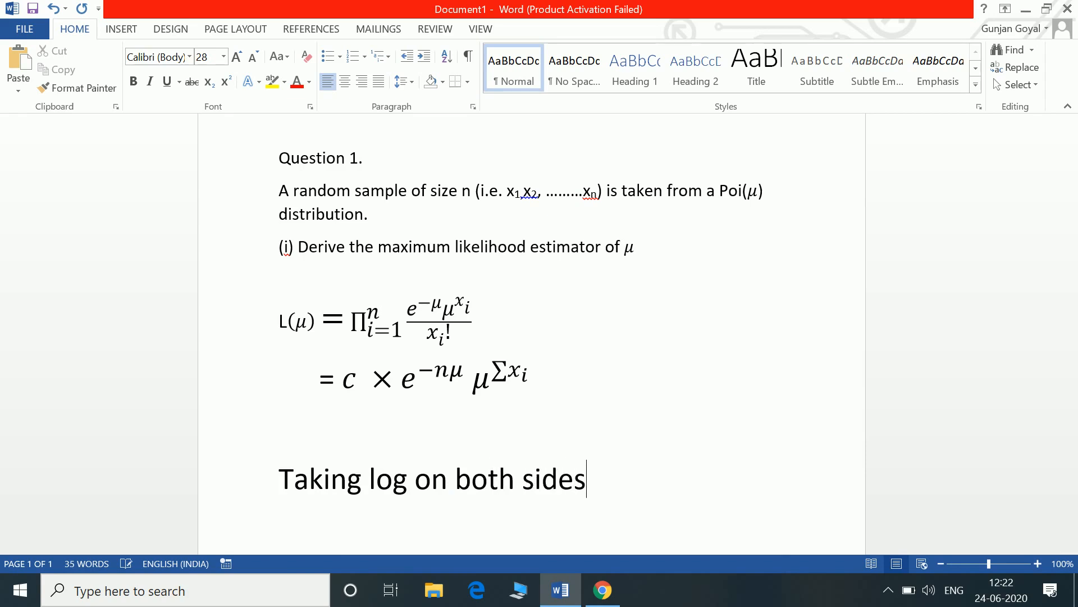
# - On a new line, write "ln(" followed by a copy of L(μ) from the likelihood equation
pyautogui.press('Return')
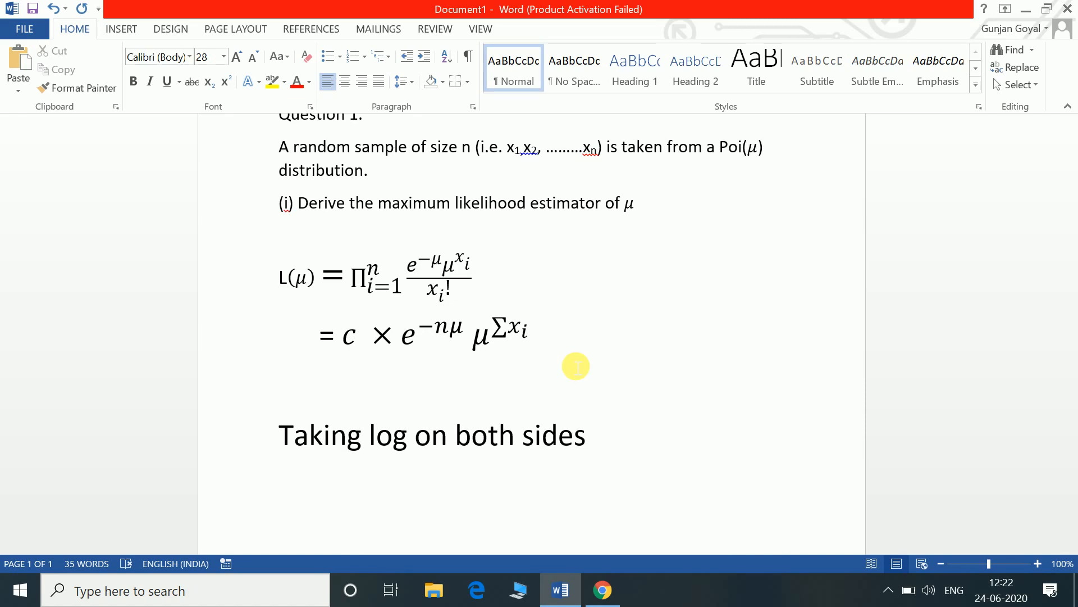
pyautogui.write('ln')
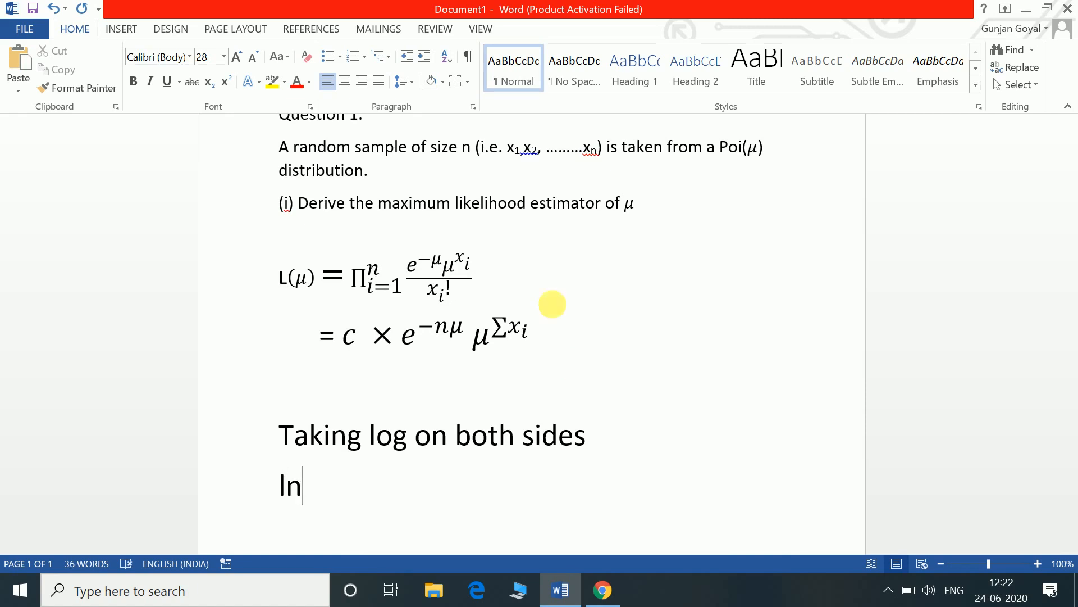
pyautogui.moveTo(283, 290); pyautogui.dragTo(308, 284)
pyautogui.hotkey('ctrl', 'c')
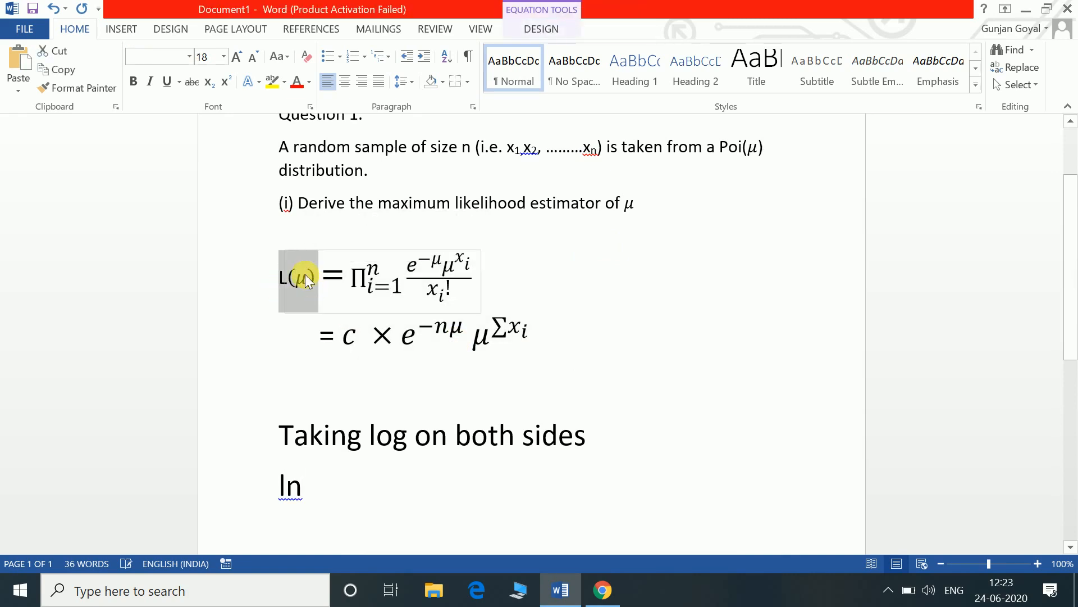
pyautogui.click(323, 475)
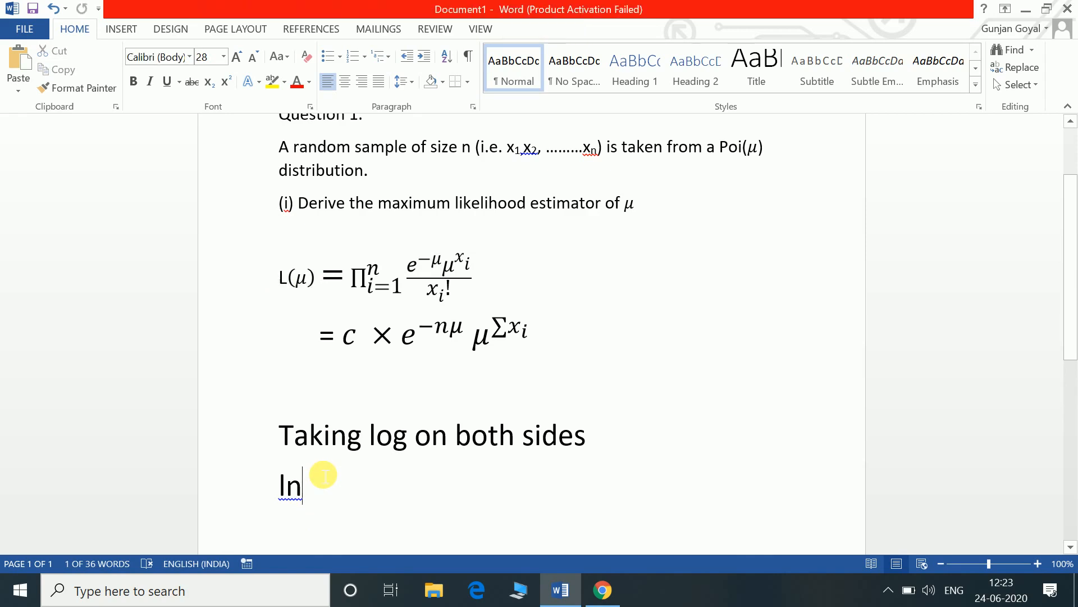
pyautogui.write('(')
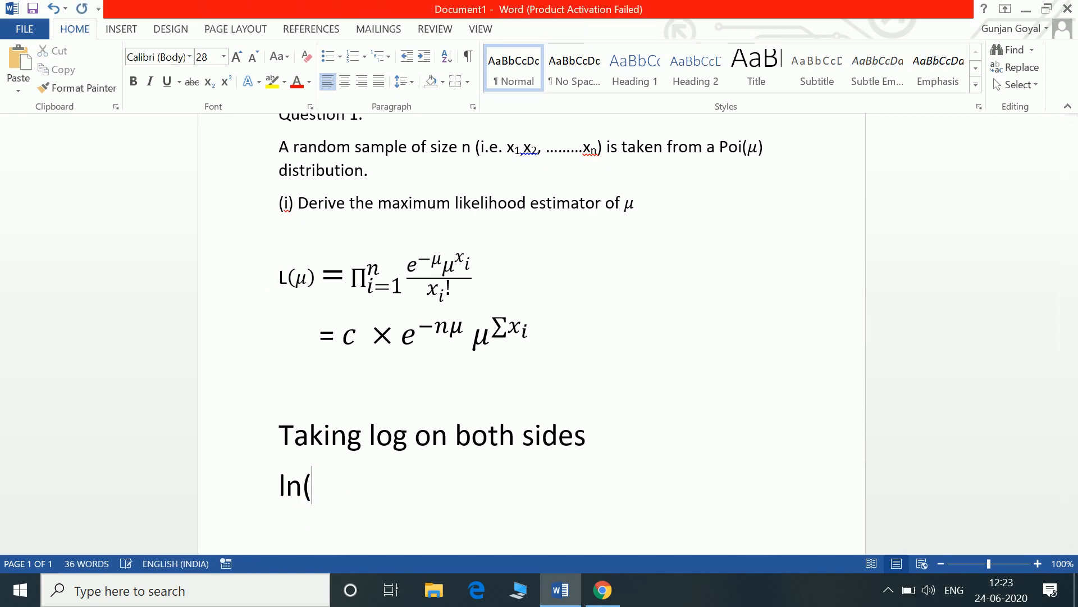
pyautogui.hotkey('ctrl', 'v')
pyautogui.hotkey('shift', 'Up')
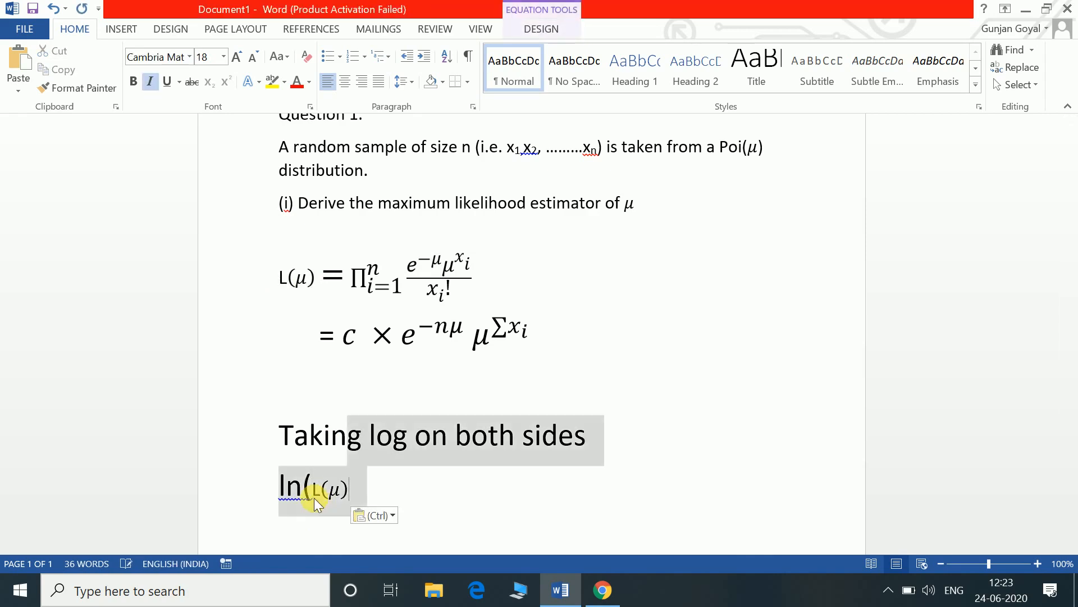
pyautogui.press('Down')
pyautogui.press('Up')
pyautogui.press('Right')
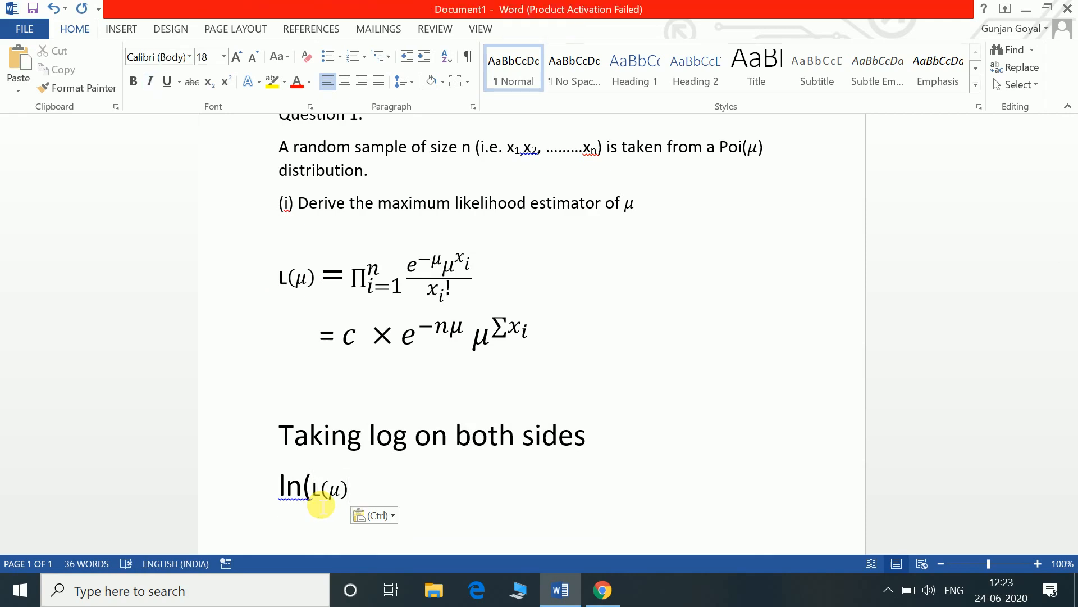
pyautogui.write(')')
pyautogui.press('BackSpace')
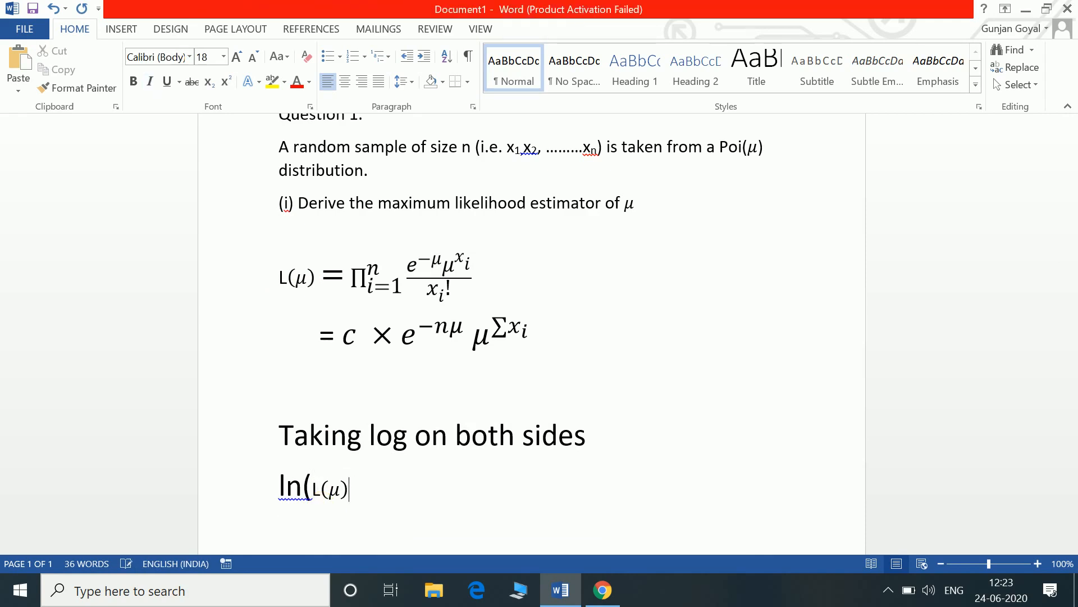
# - Set the font size of the ln(L(μ) expression to 20
pyautogui.hotkey('shift', 'Left')
pyautogui.hotkey('shift', 'Left')
pyautogui.hotkey('shift', 'Left')
pyautogui.hotkey('shift', 'Left')
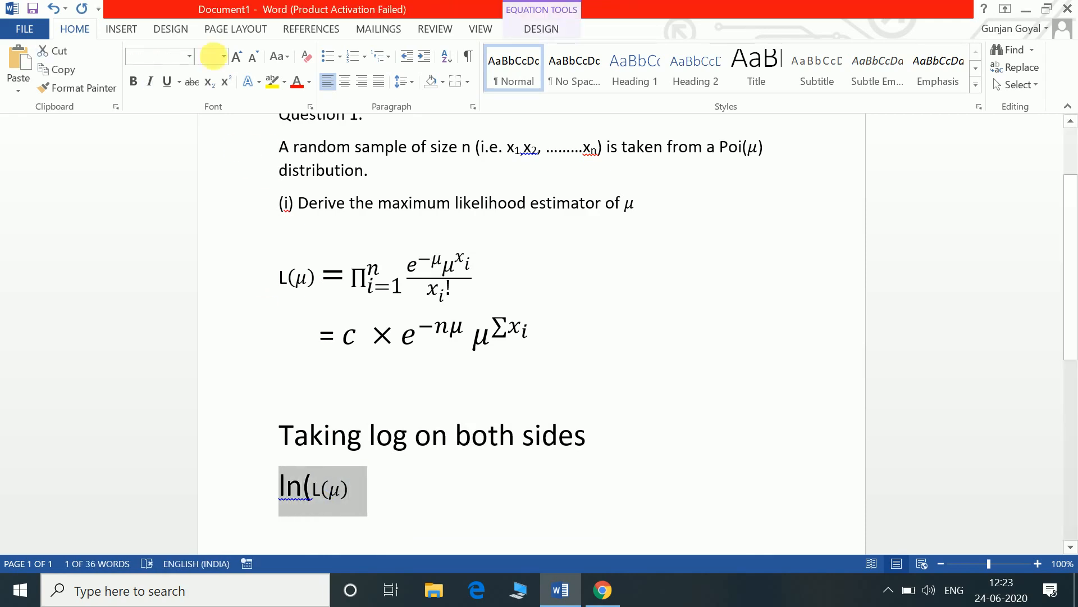
pyautogui.click(223, 56)
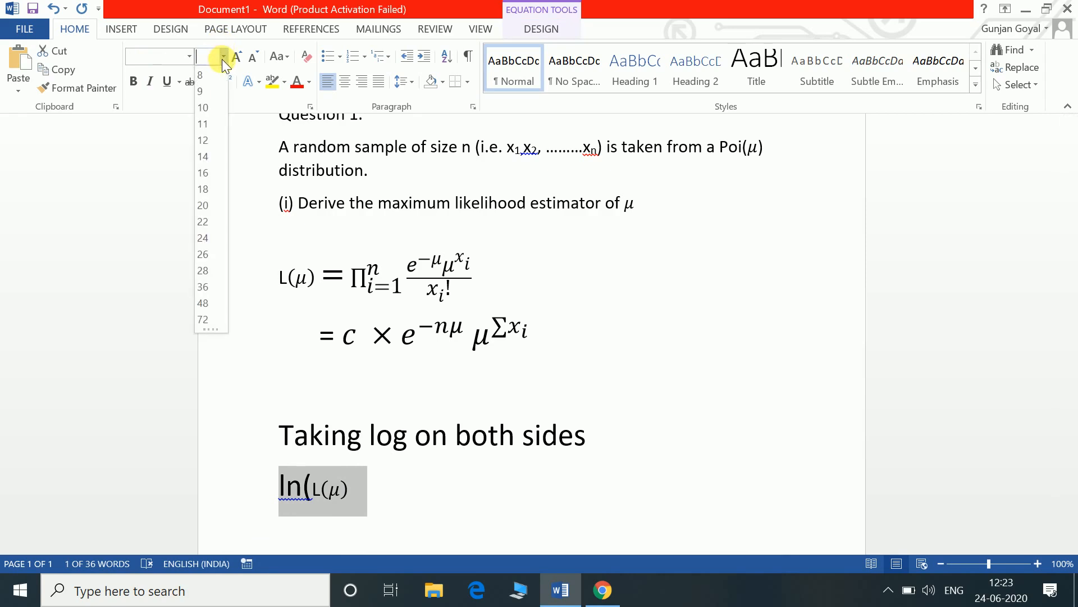
pyautogui.click(205, 206)
# - Close the outer parenthesis after L(μ) and add an equals sign
pyautogui.click(354, 481)
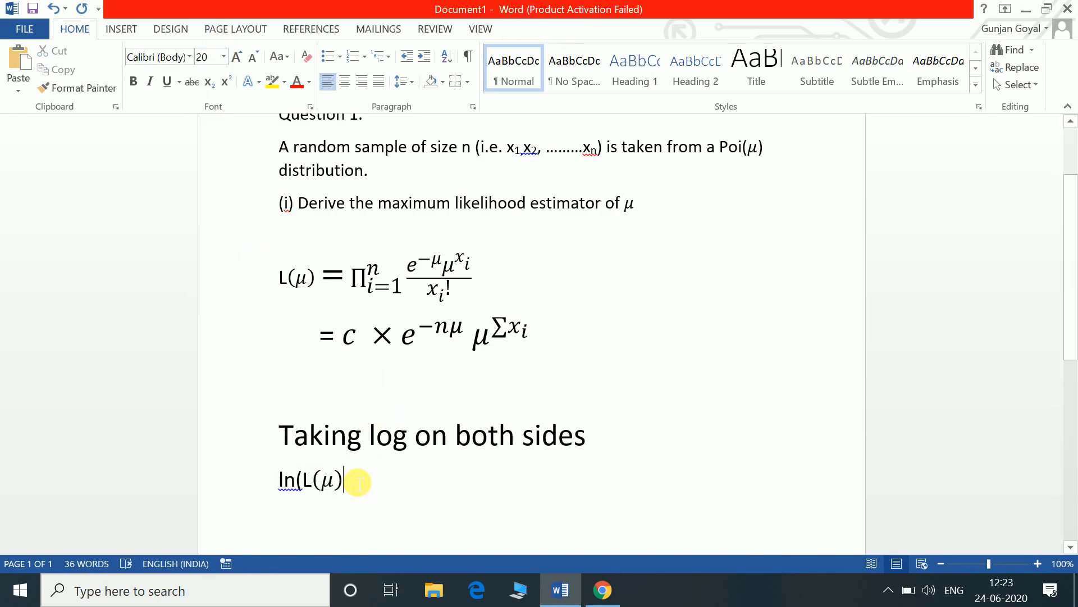
pyautogui.write(')')
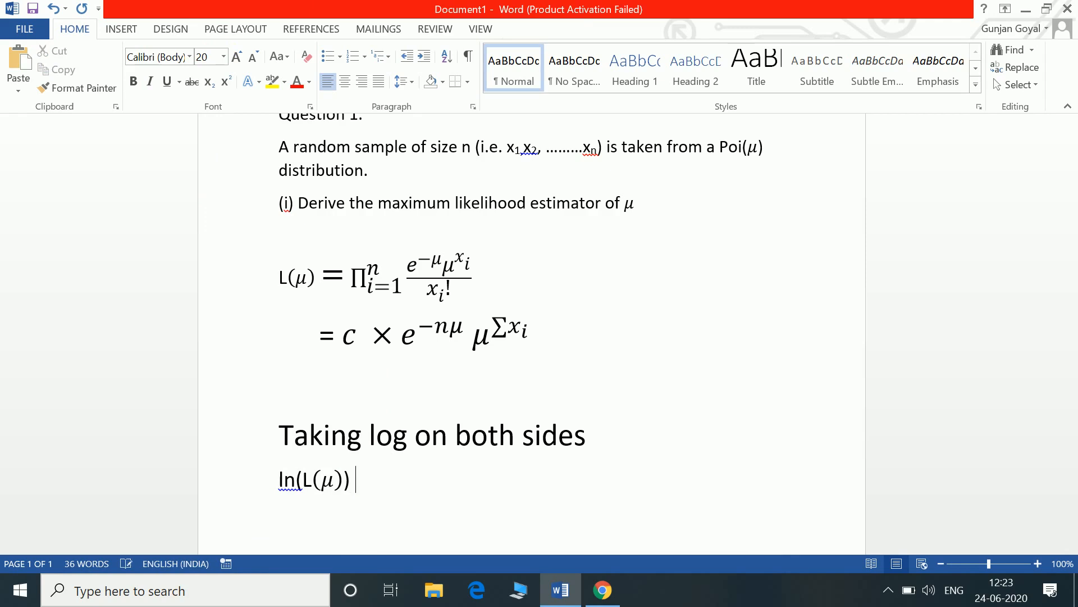
pyautogui.write(' =')
# - Insert an inline equation after the equals sign containing C − nμ
pyautogui.hotkey('alt', '=')
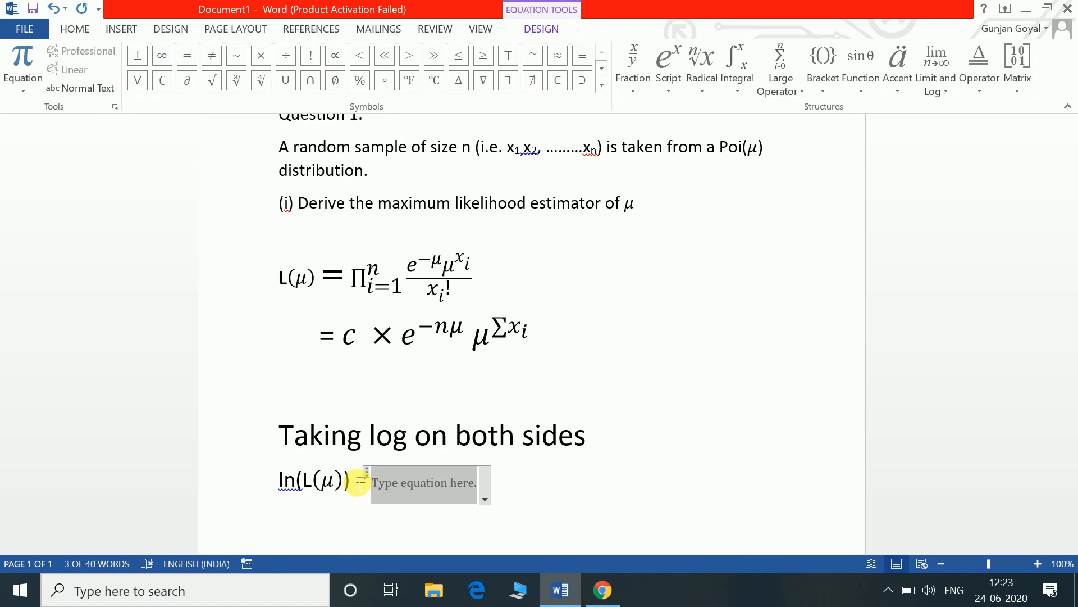
pyautogui.write('C-')
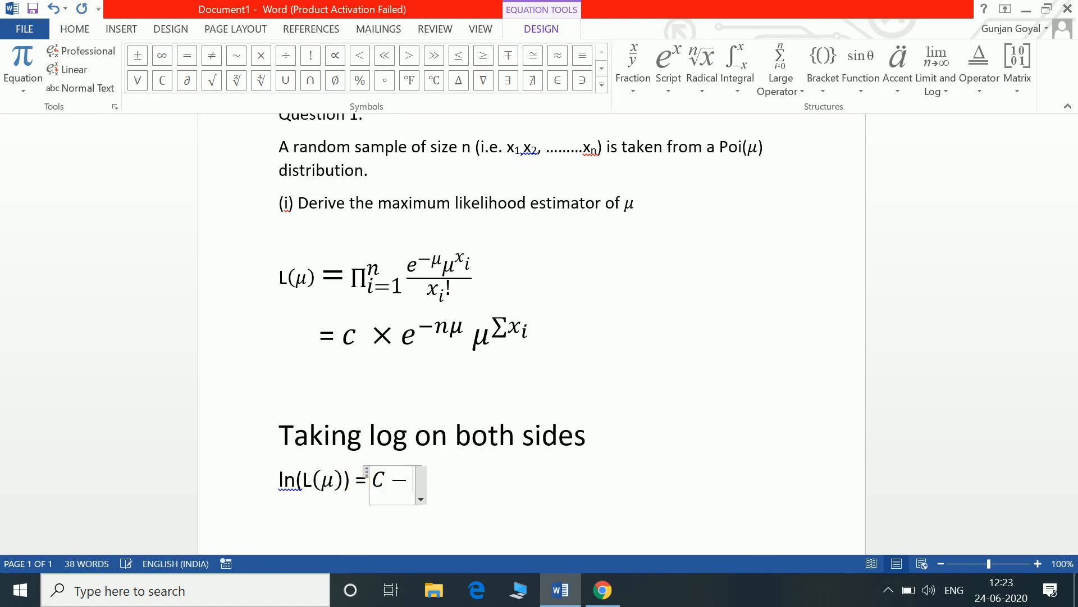
pyautogui.write('n')
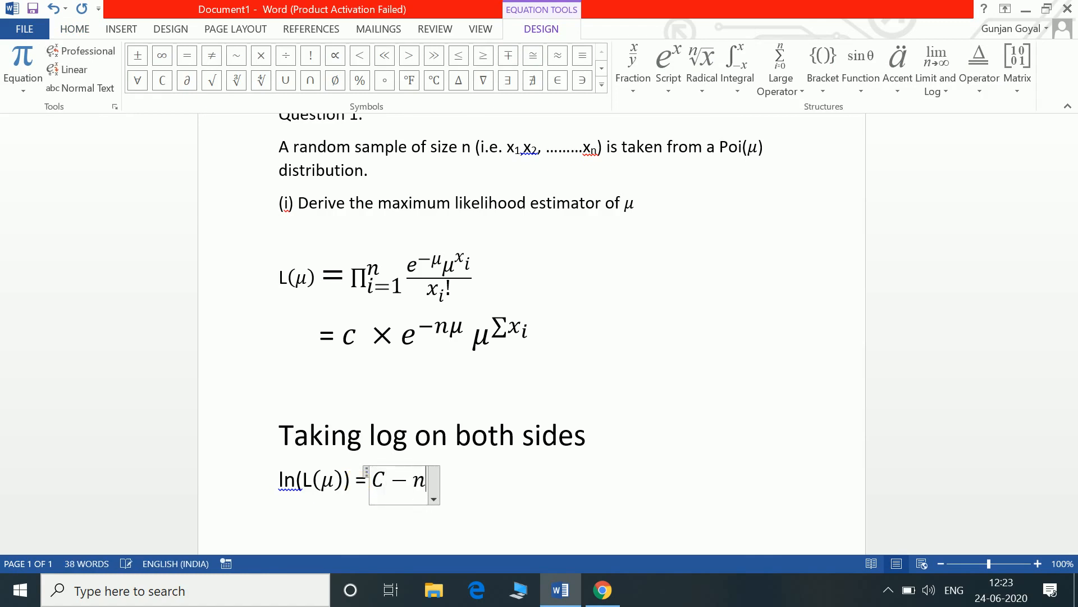
pyautogui.write('\\mu')
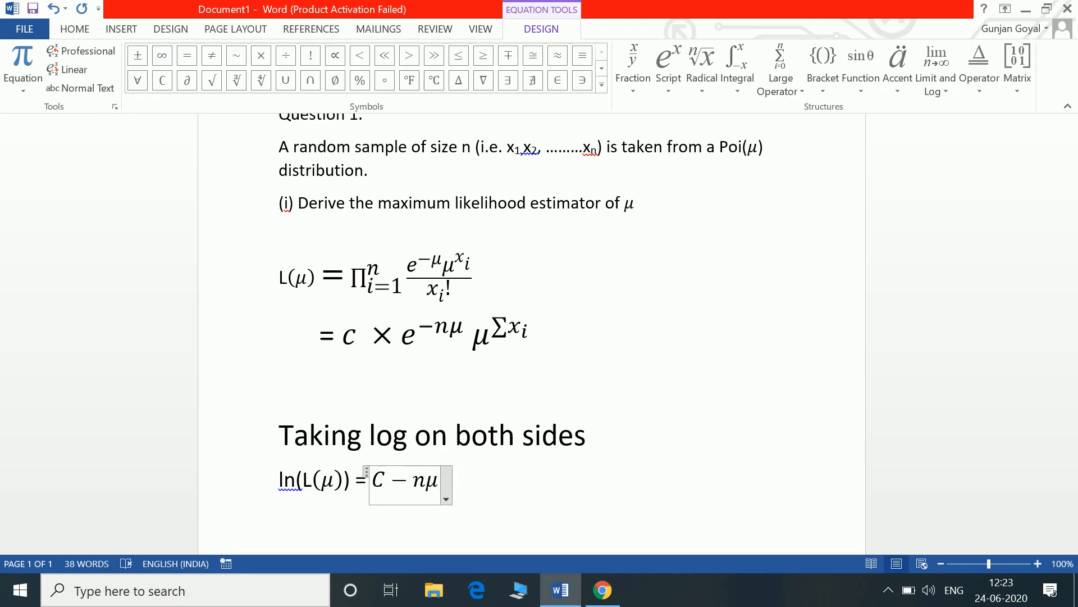